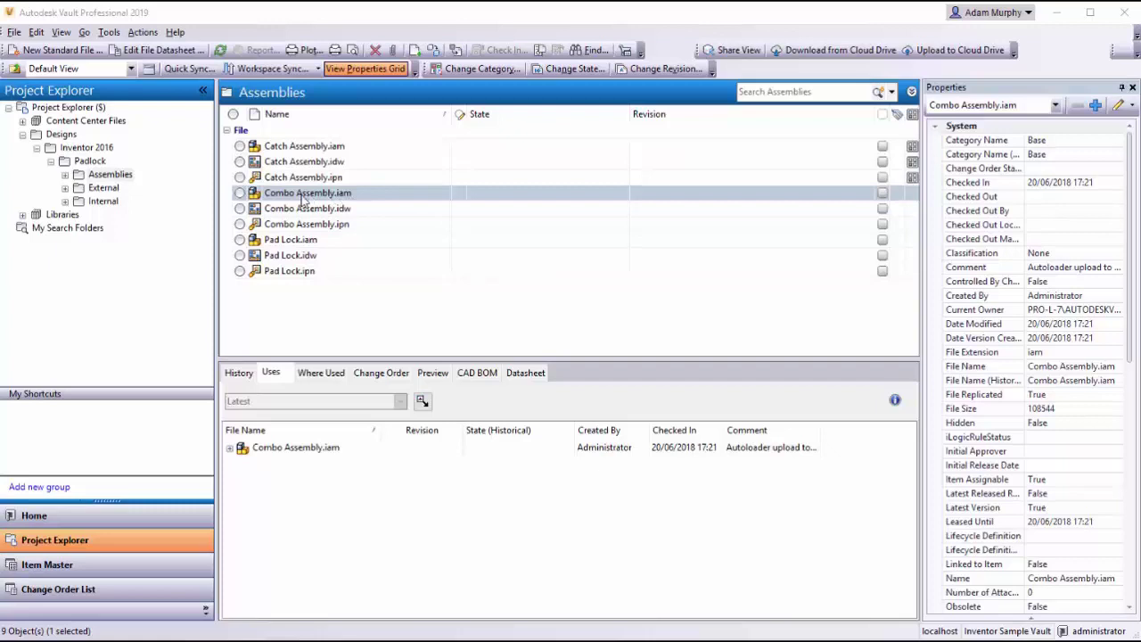
Expand Combo Assembly.iam in the Uses tab to list its seven parts, such as Combo Spring.ipt.
right_click(301, 196)
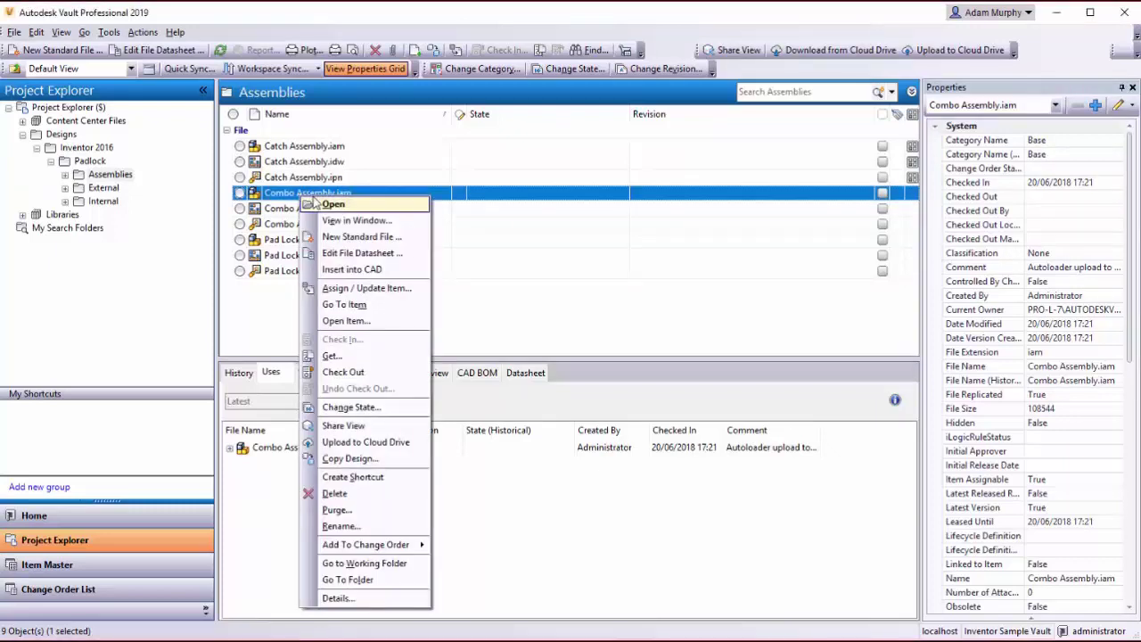
click(285, 203)
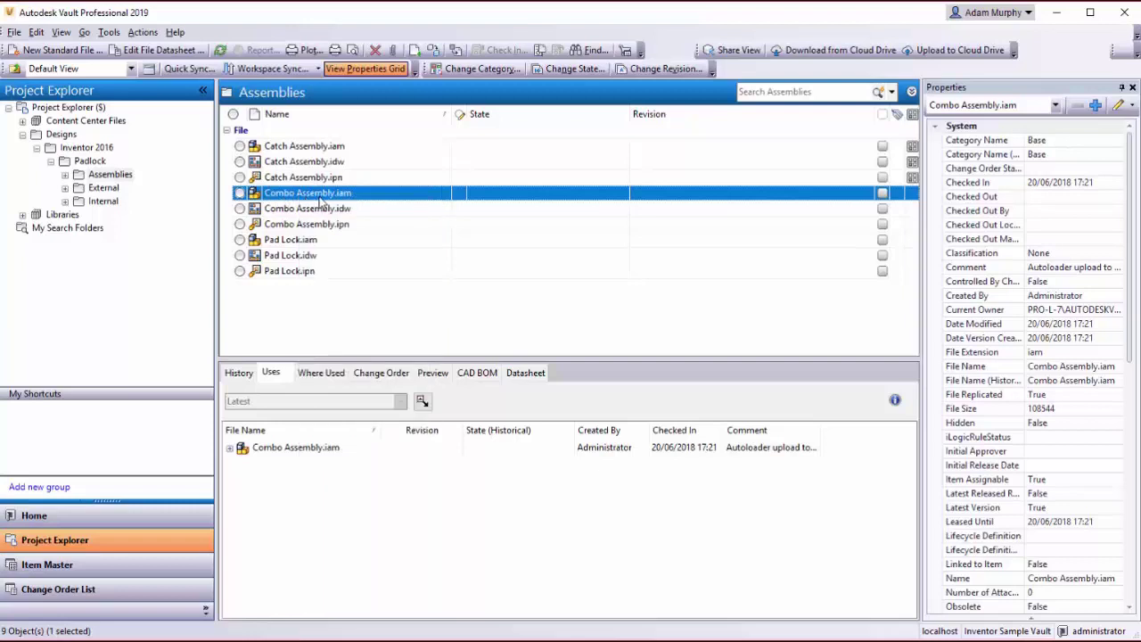
click(229, 450)
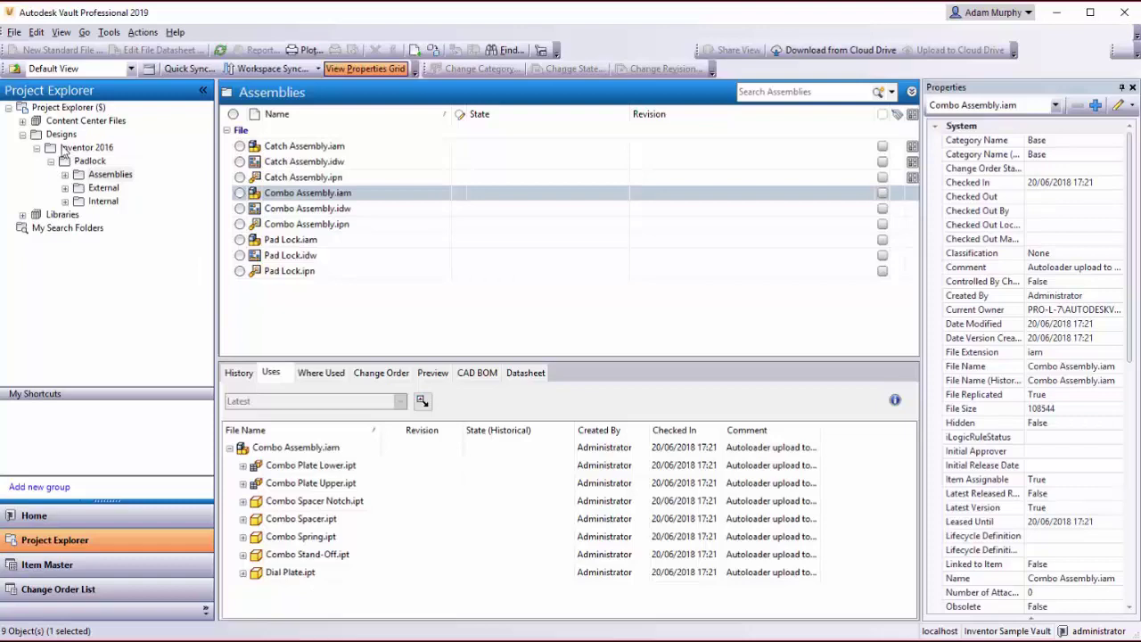
Launch Copy Design on Combo Assembly.iam and set the assembly itself to Copy.
right_click(337, 198)
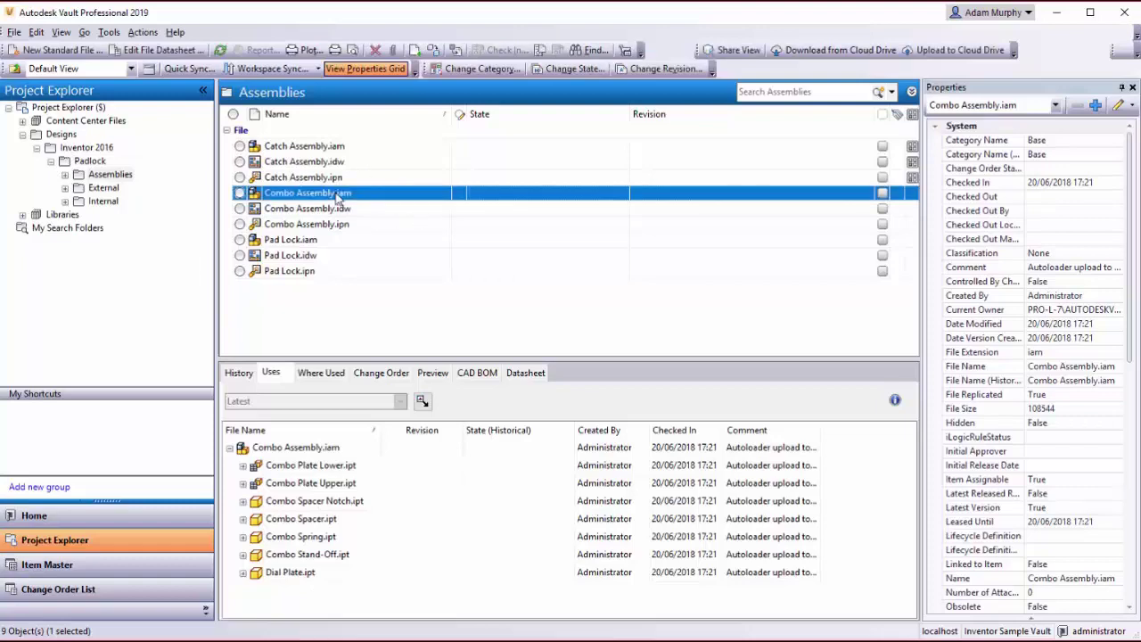
click(412, 466)
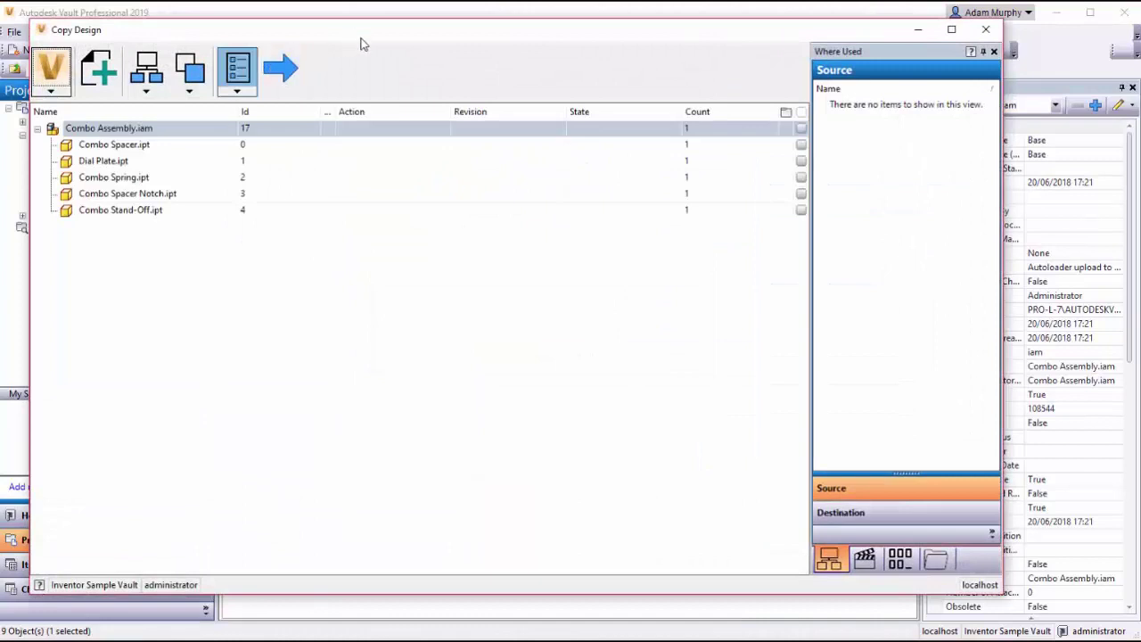
click(151, 156)
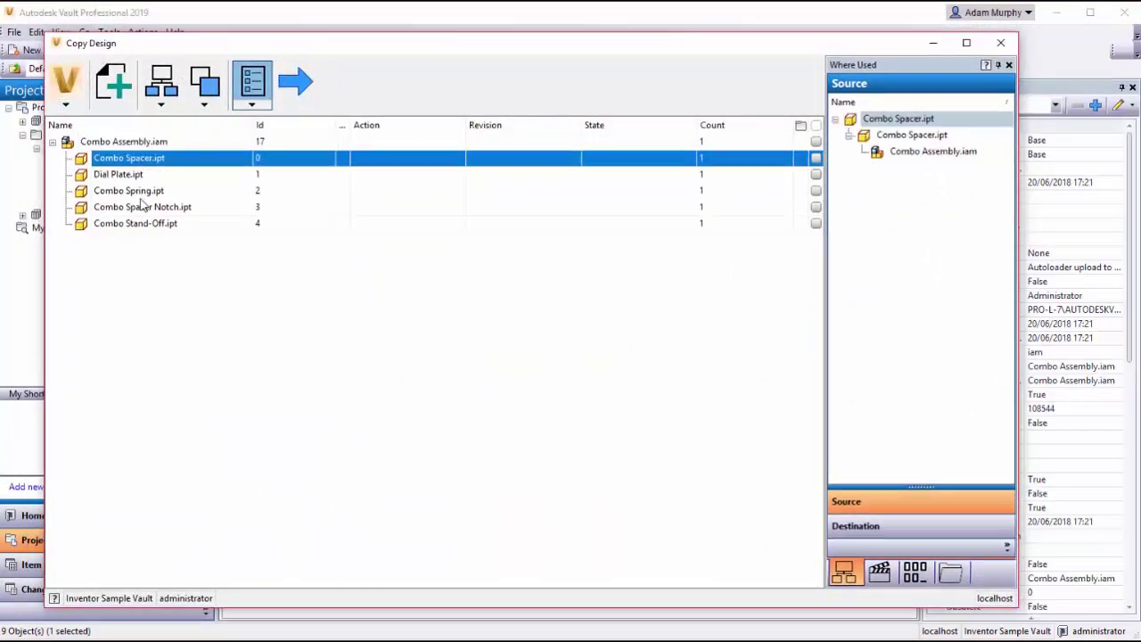
click(140, 223)
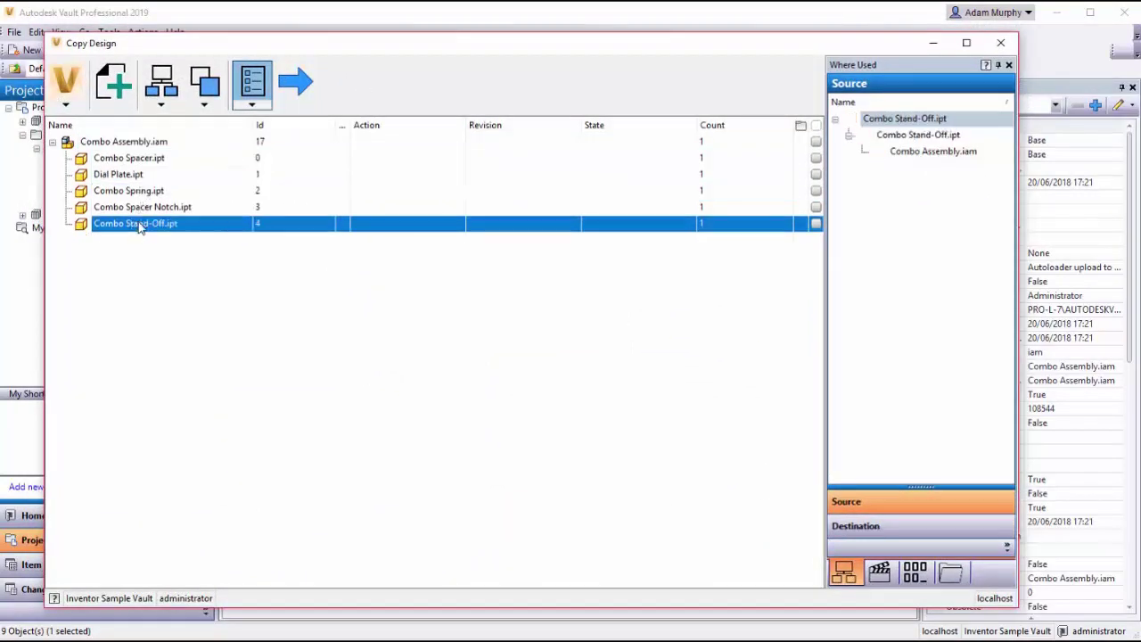
click(143, 144)
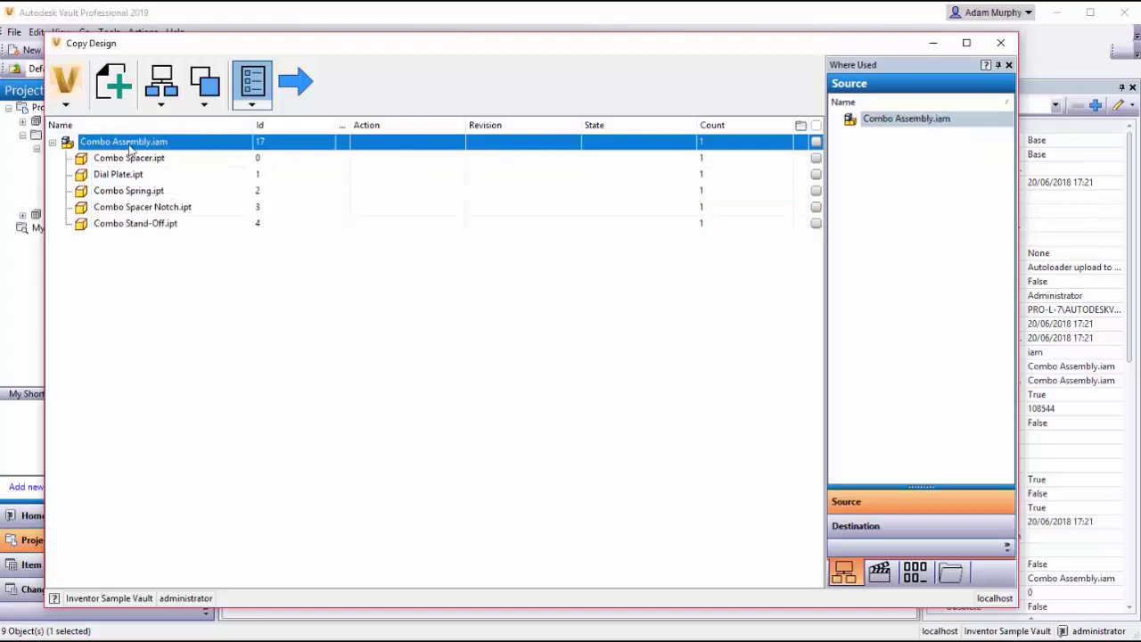
right_click(158, 148)
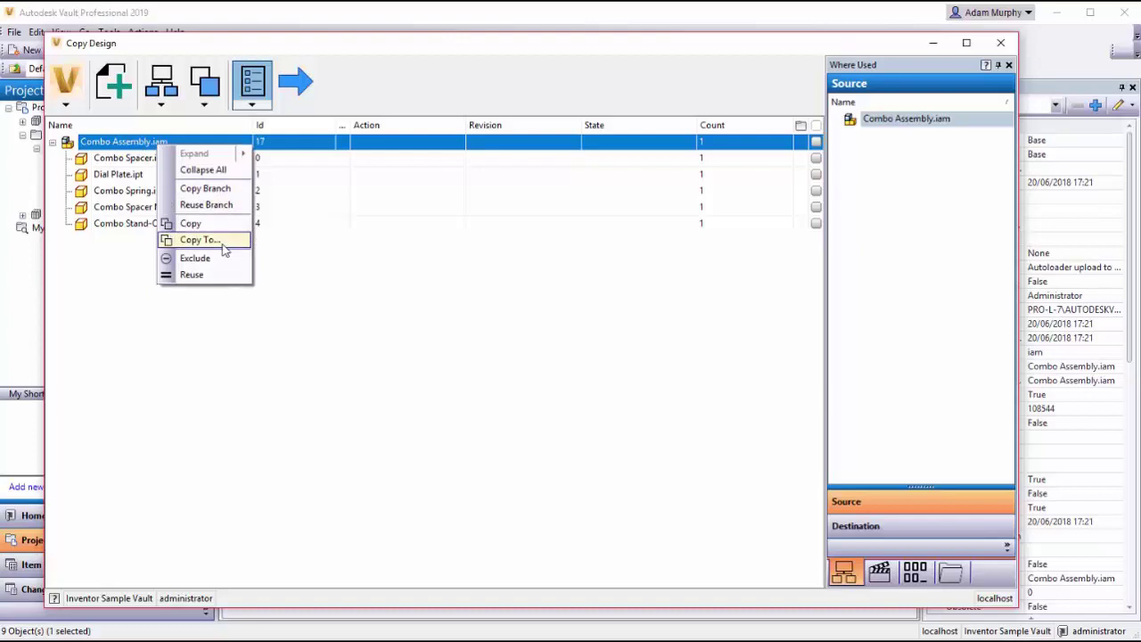
click(191, 224)
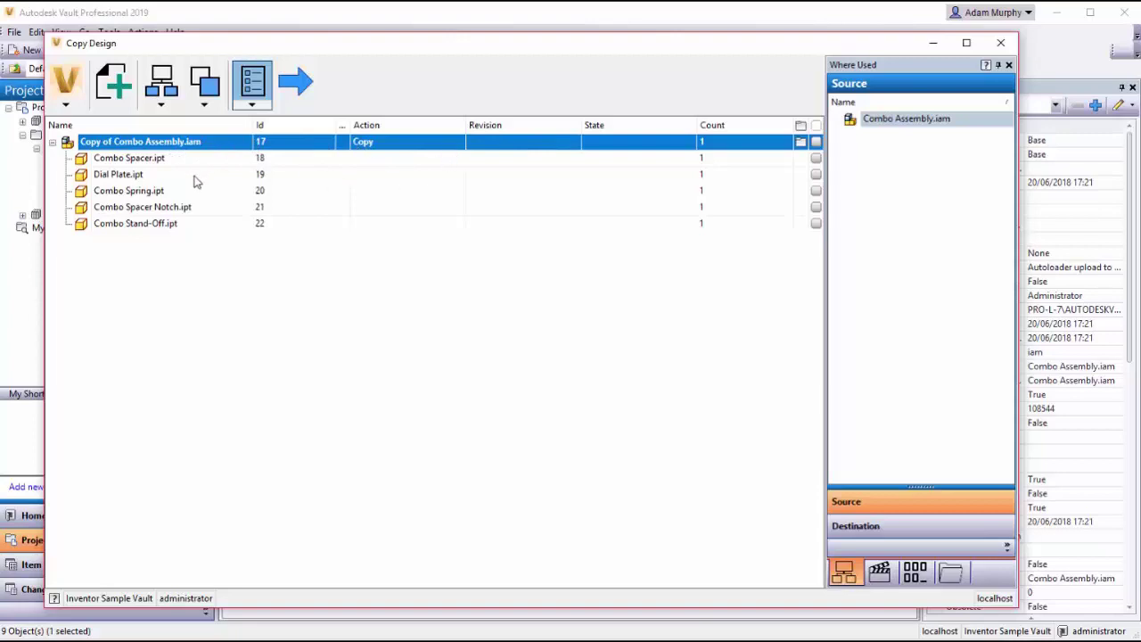
Set Combo Spring.ipt to Copy so it becomes Copy of Combo Spring.ipt.
click(161, 192)
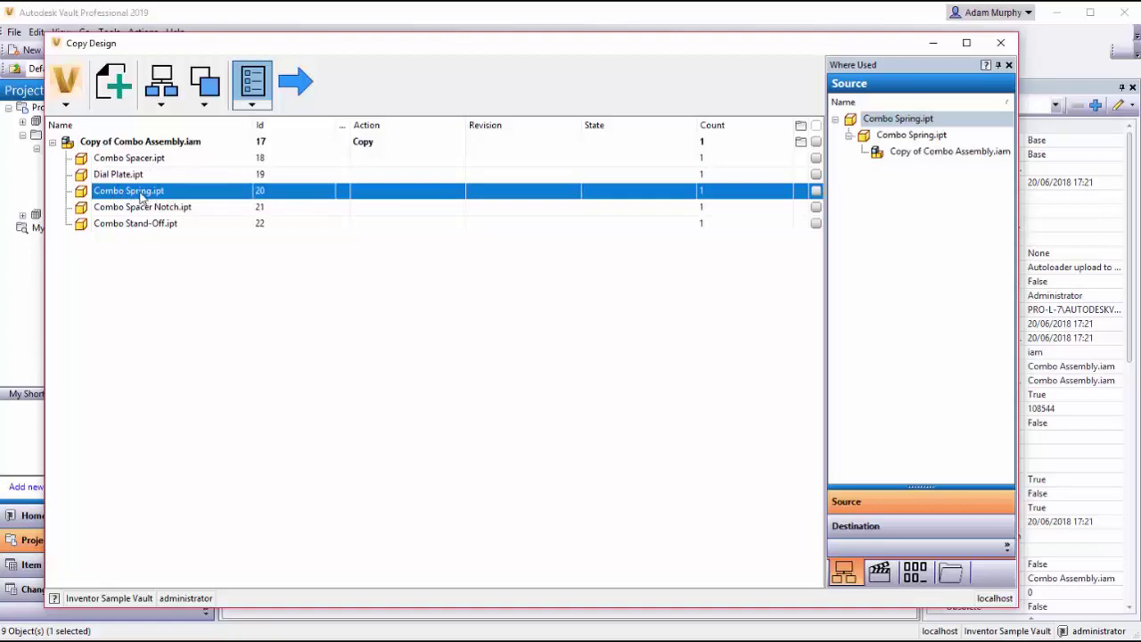
right_click(140, 197)
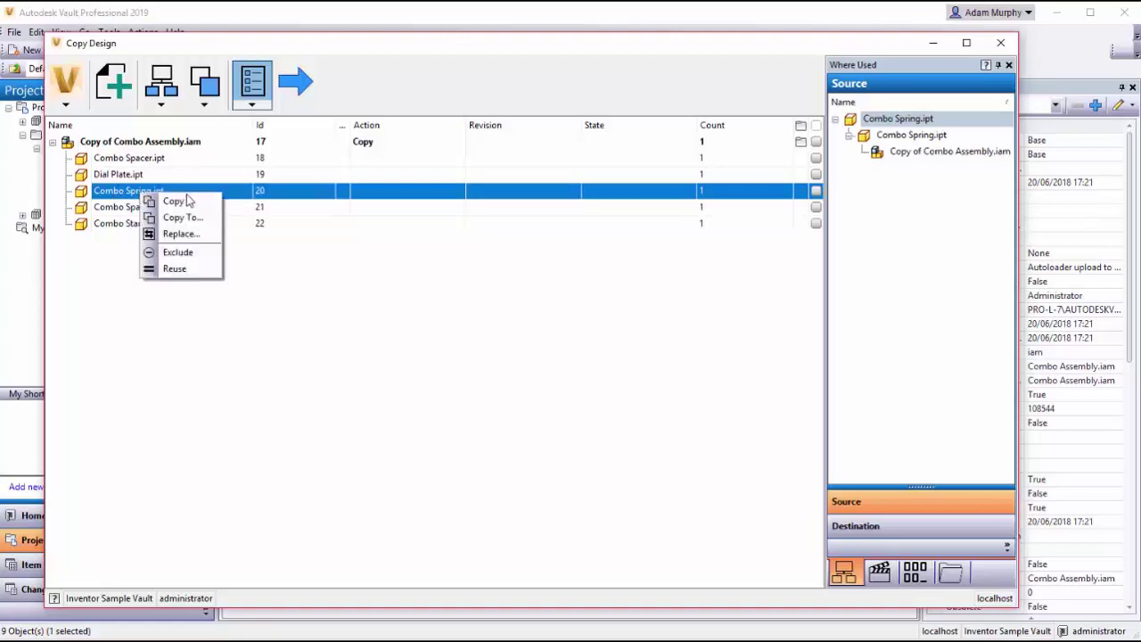
click(184, 204)
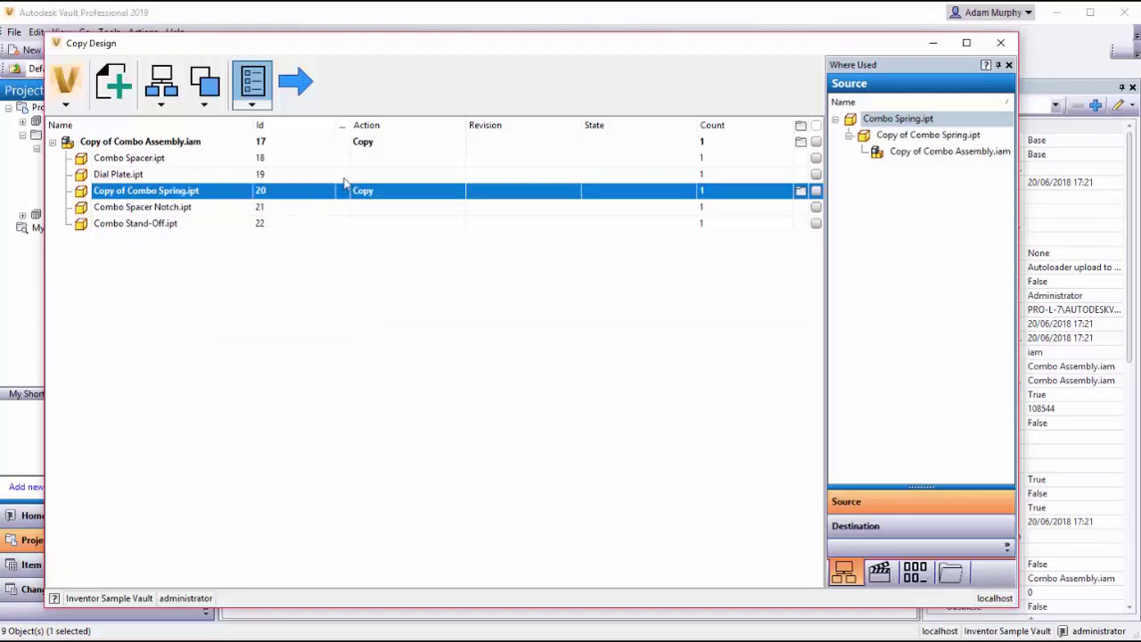
Check the Where Used entries for Stand-Off, Spacer, Dial Plate, Spacer Notch and both copies.
click(259, 224)
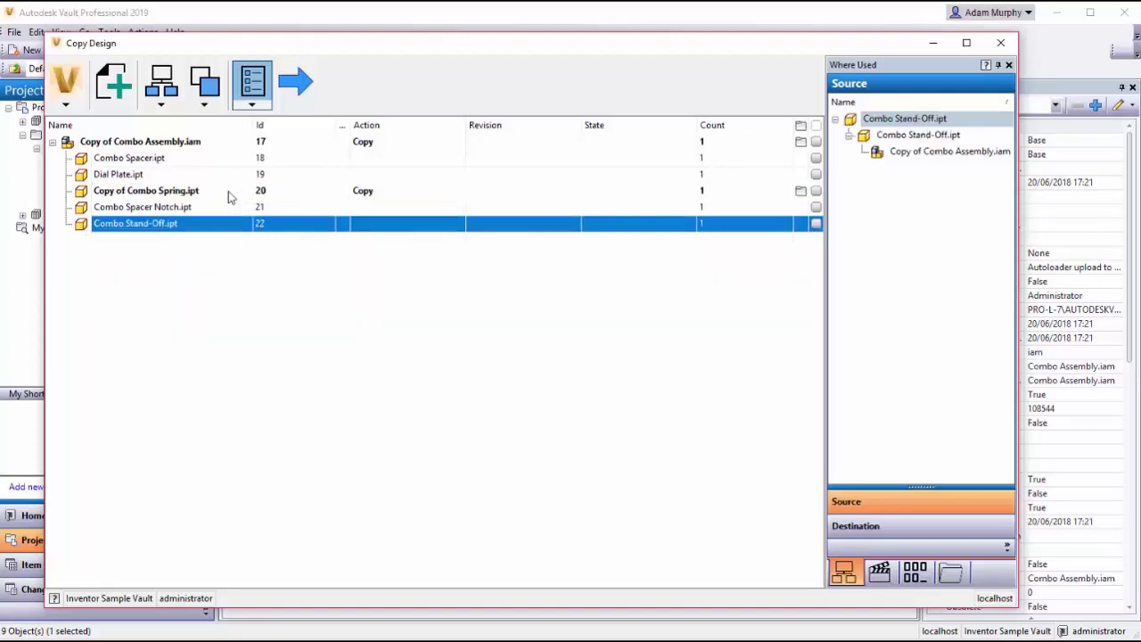
click(189, 146)
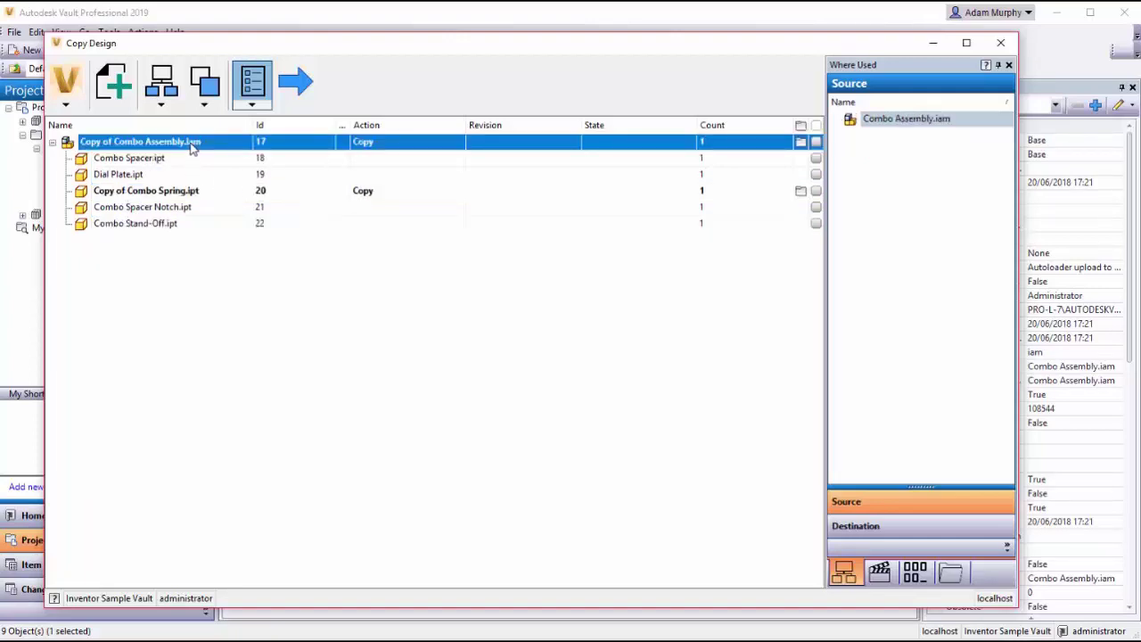
click(193, 196)
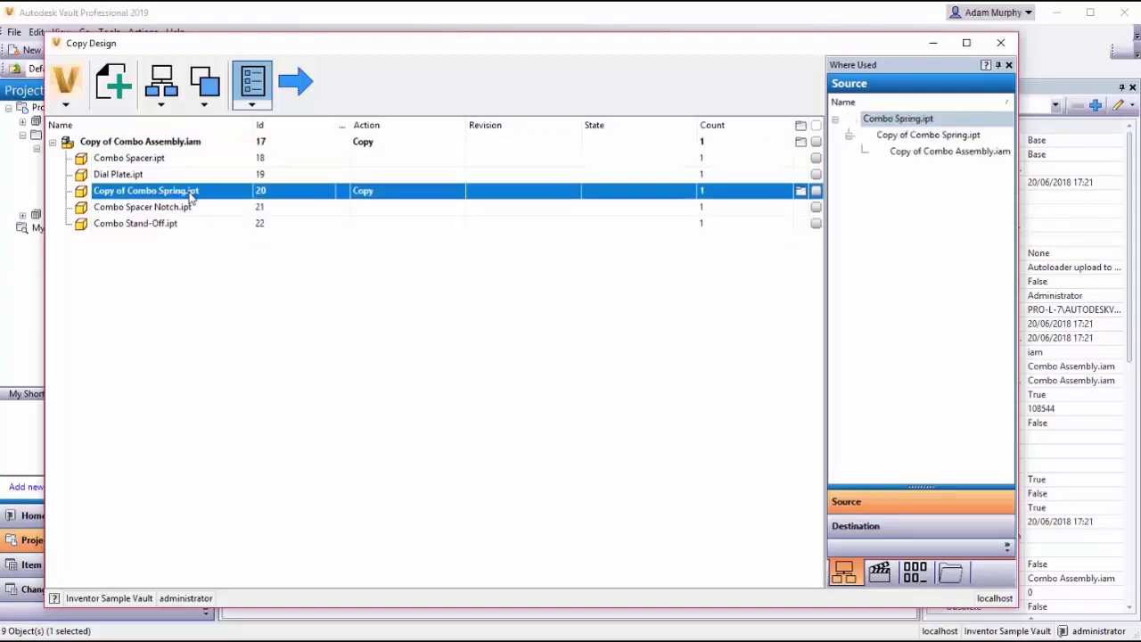
click(161, 159)
click(157, 176)
click(162, 162)
click(163, 175)
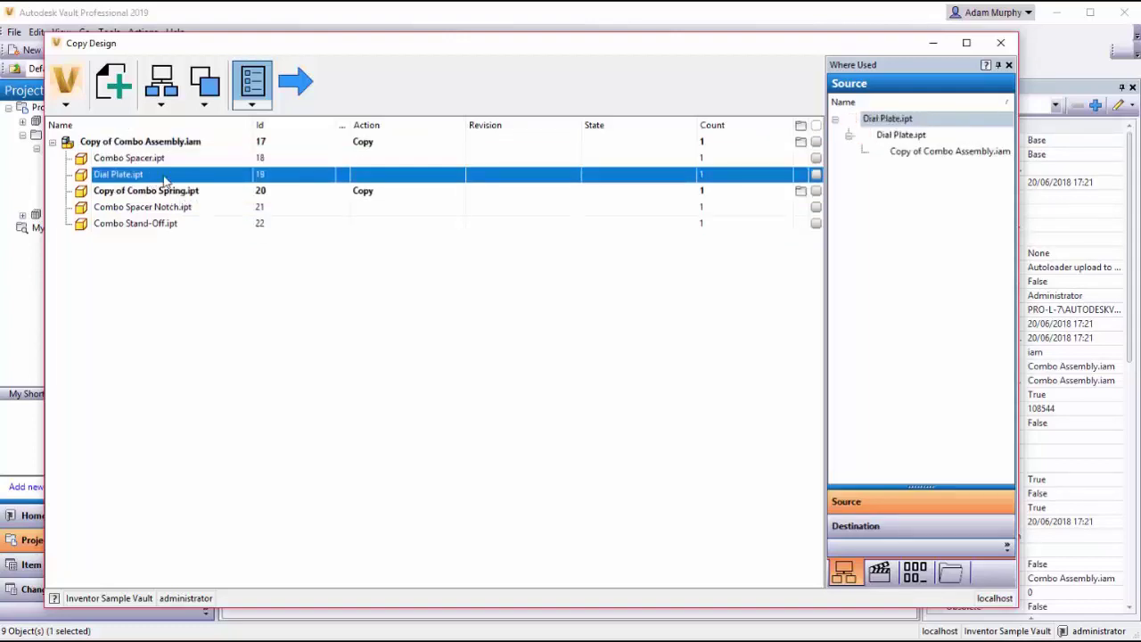
click(190, 207)
click(260, 223)
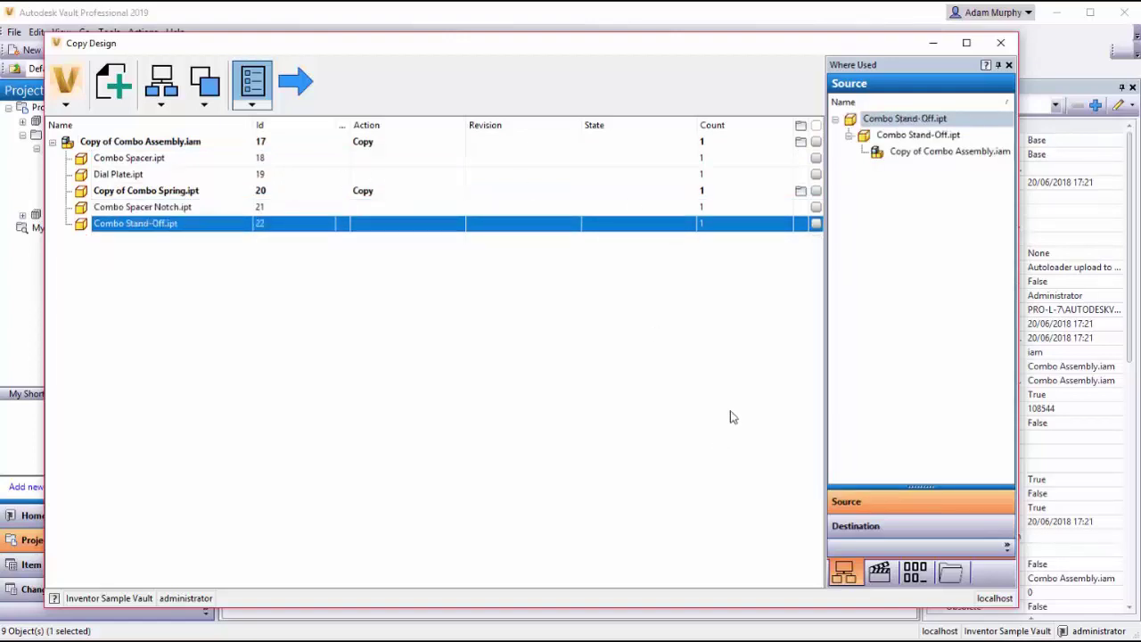
Expand the vault folder tree through Inventor 2016 down to the Padlock folder.
click(953, 573)
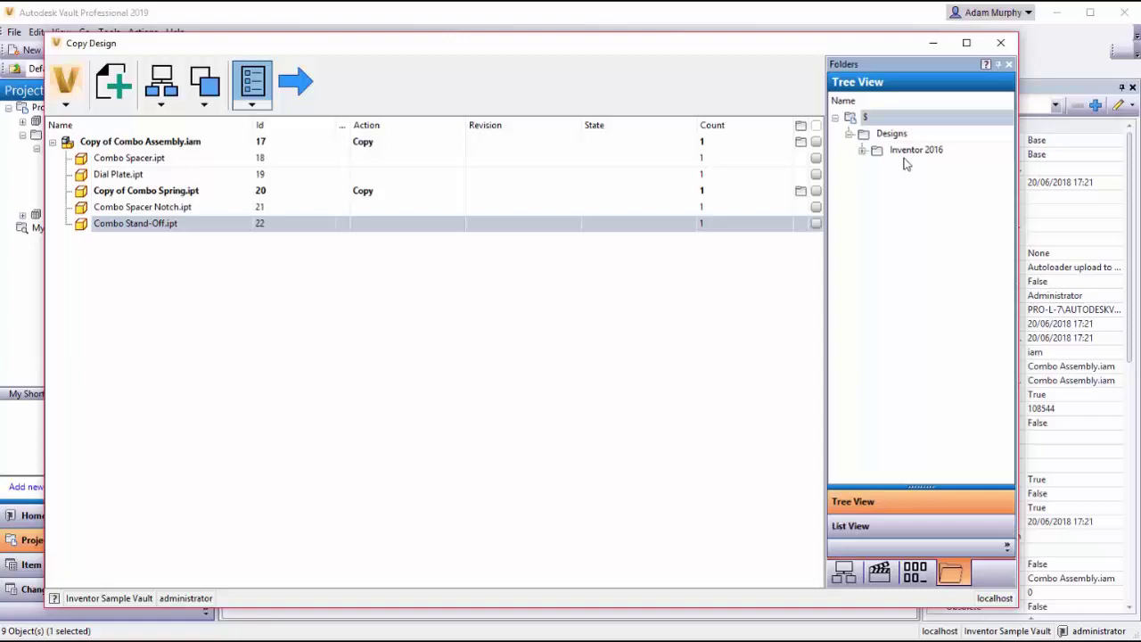
click(861, 150)
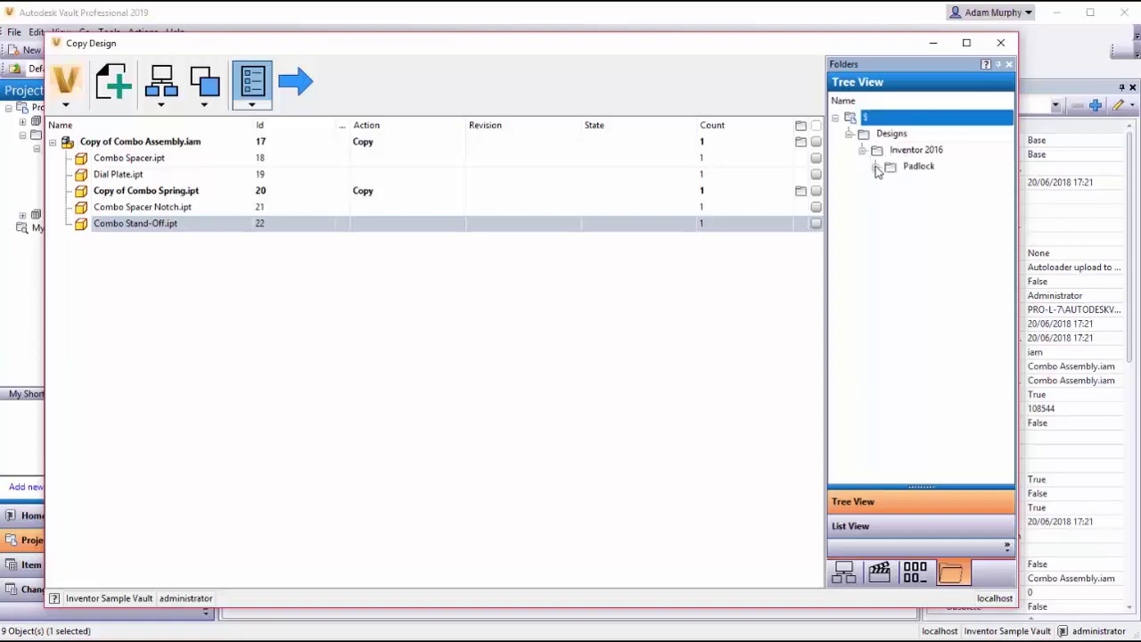
click(876, 167)
click(921, 152)
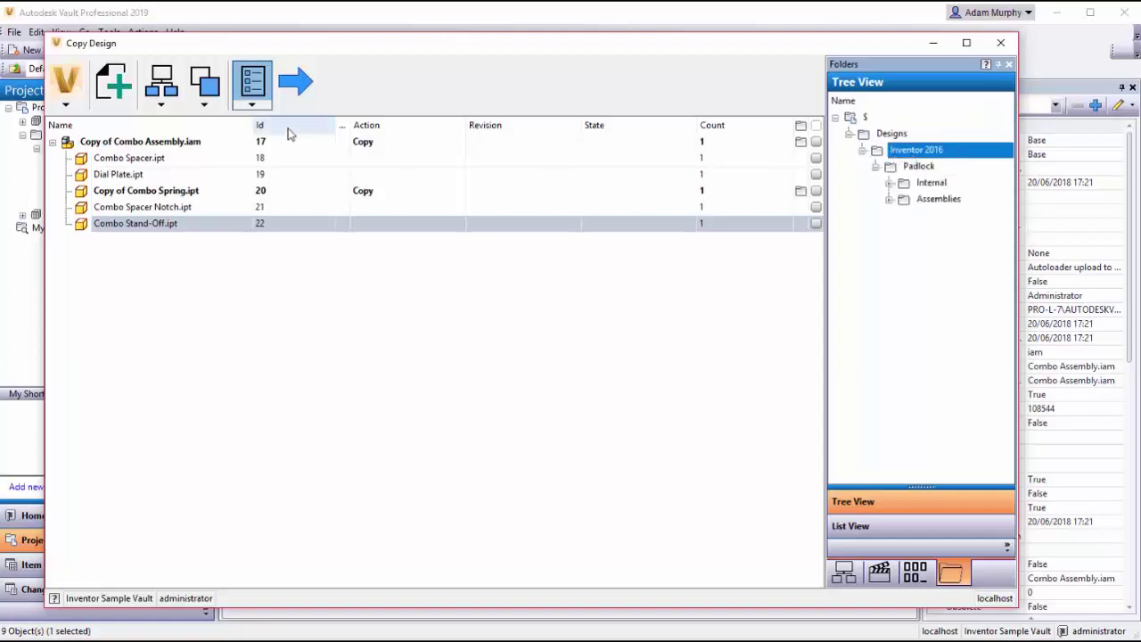
right_click(911, 160)
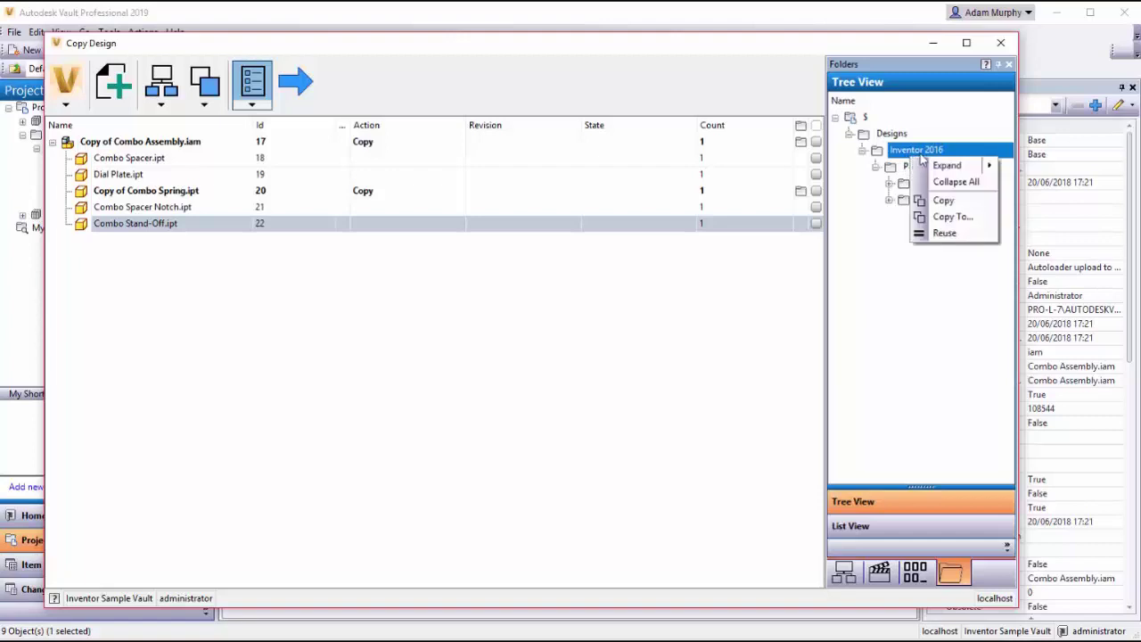
click(905, 167)
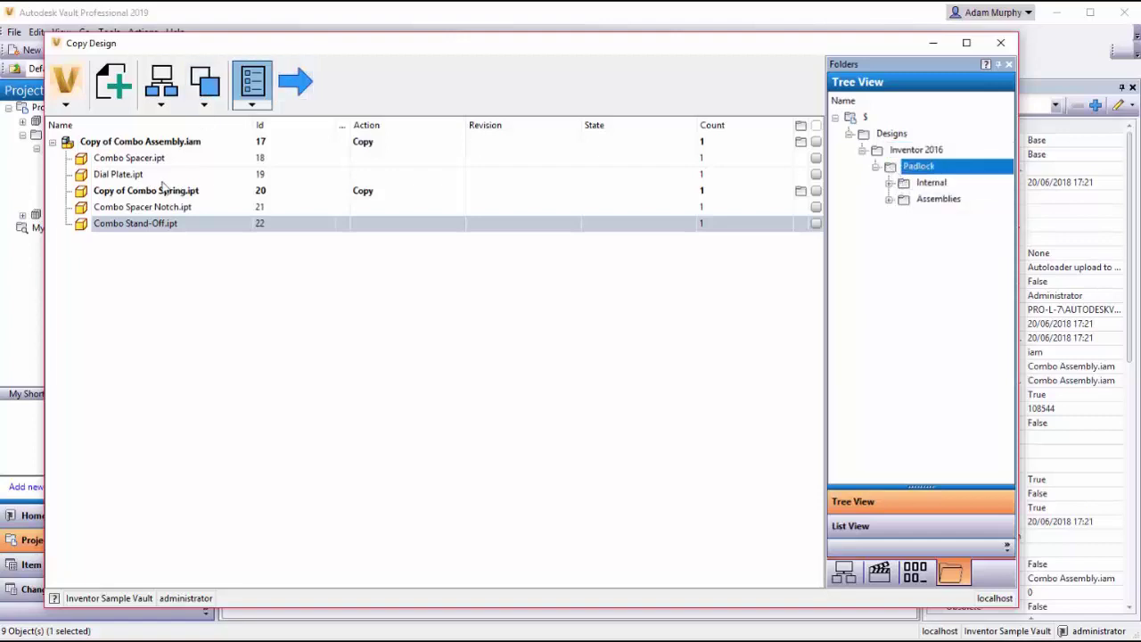
right_click(171, 142)
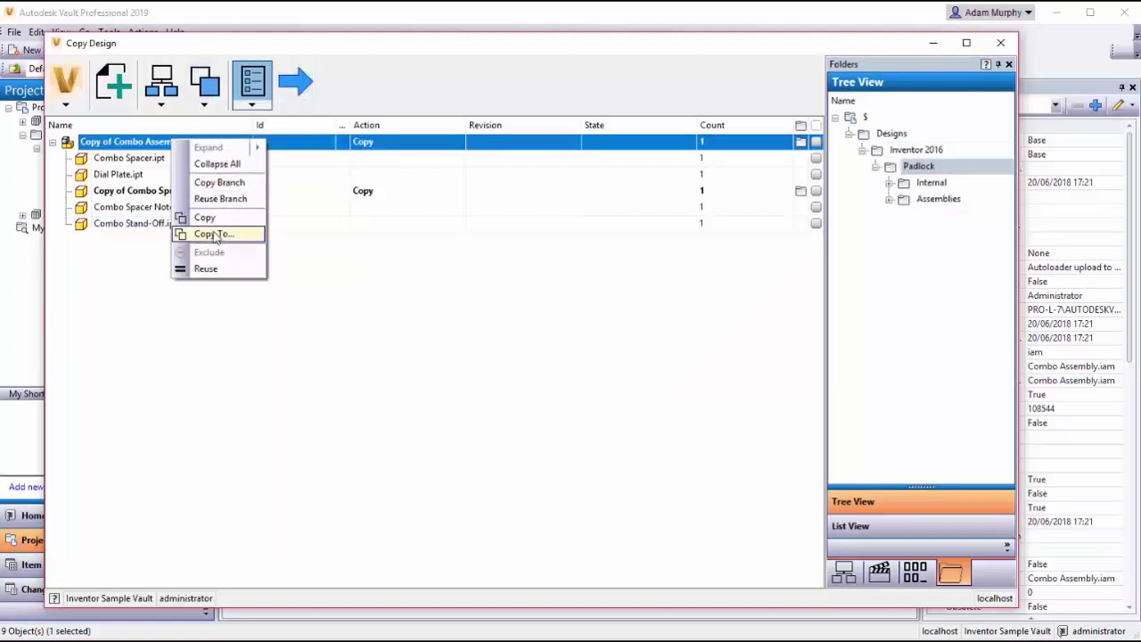
Create a 'Combo Assembly 2' folder under Padlock and choose it as the copy destination.
click(214, 234)
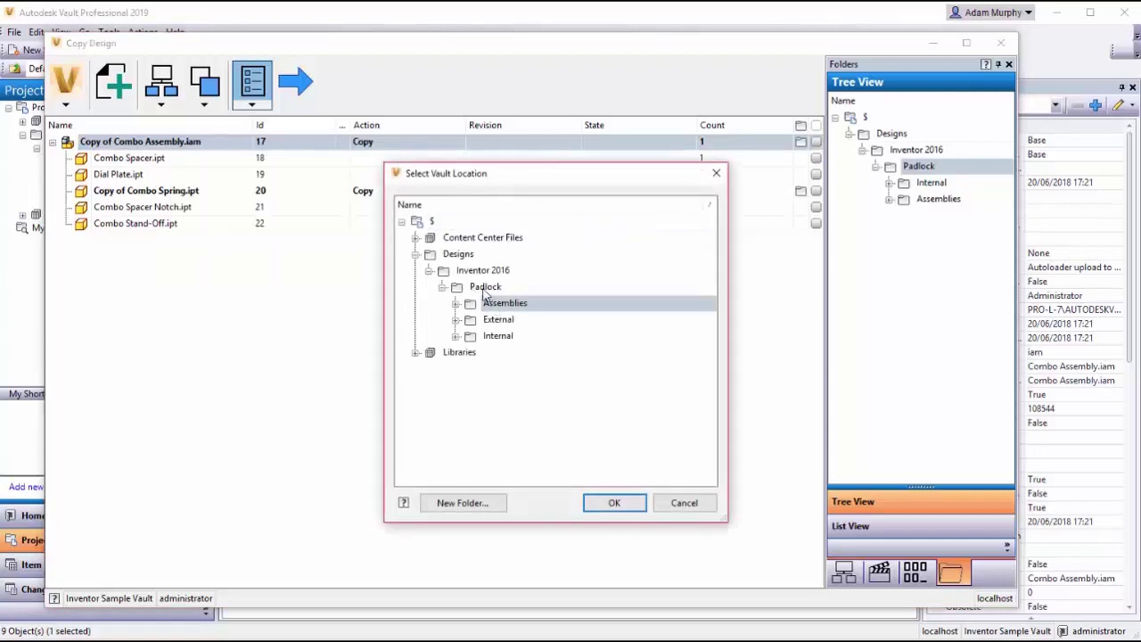
right_click(486, 287)
click(466, 278)
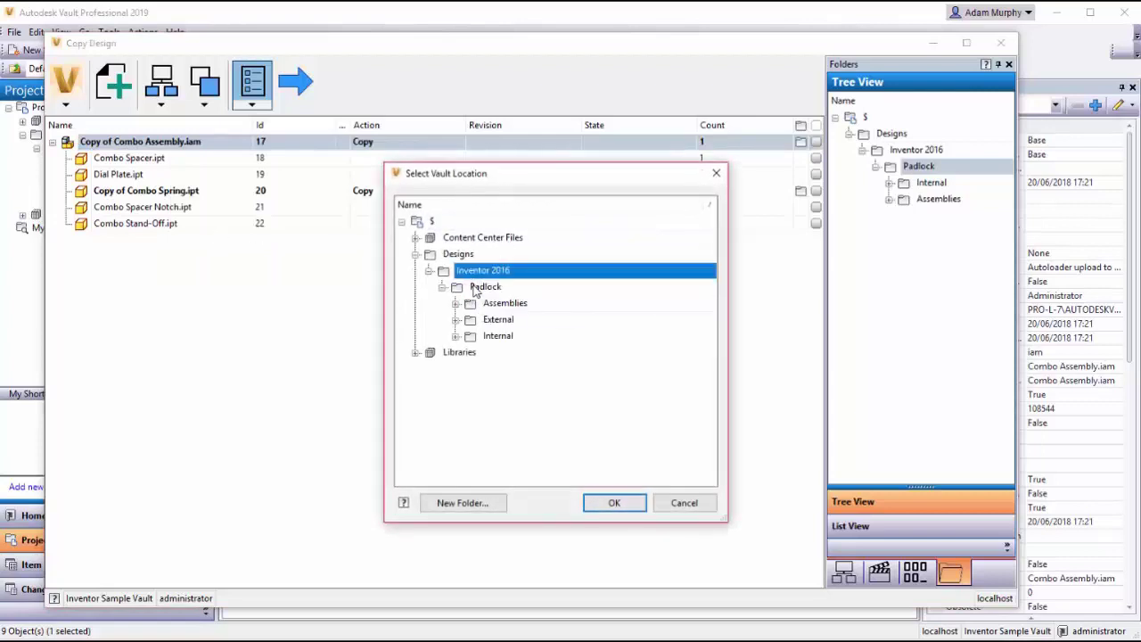
right_click(476, 290)
click(522, 311)
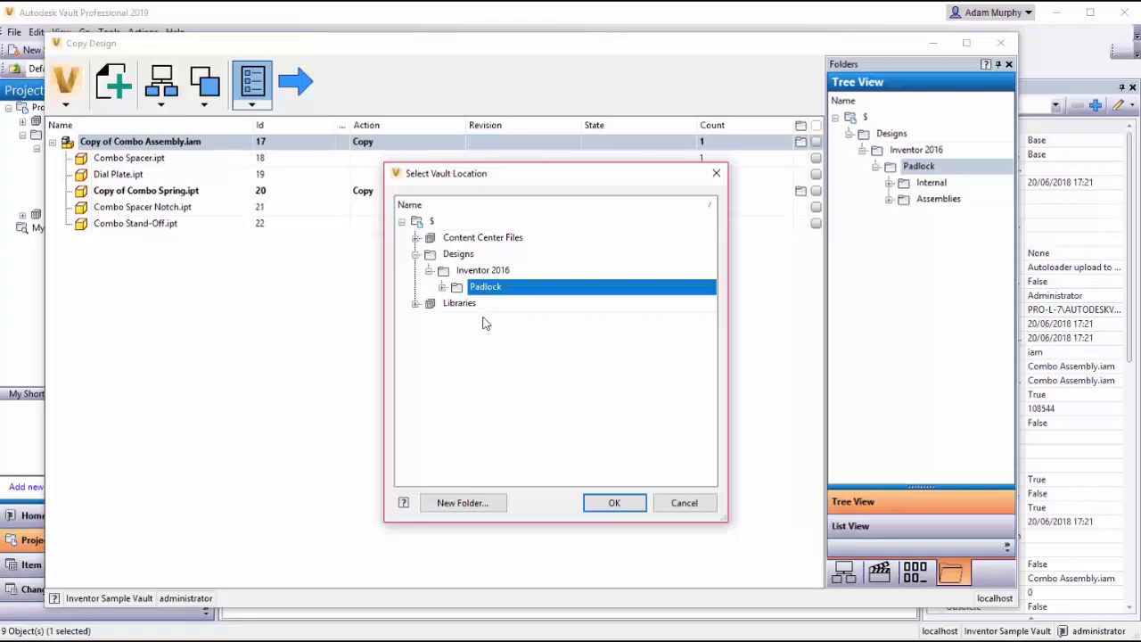
click(480, 503)
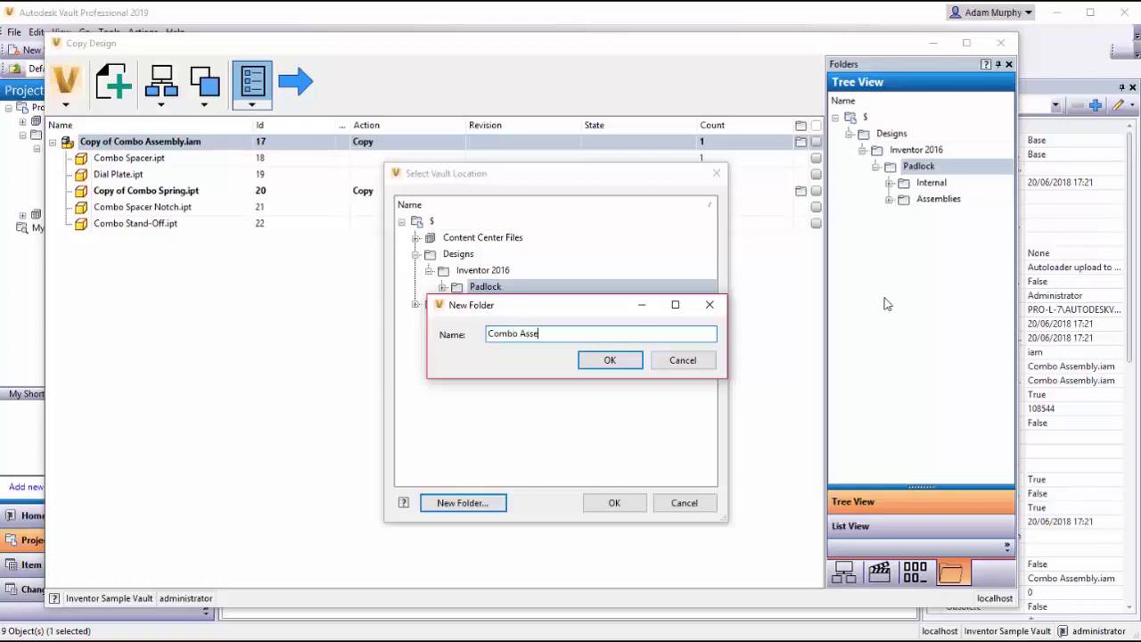
text(Combo Assembly 2)
click(610, 359)
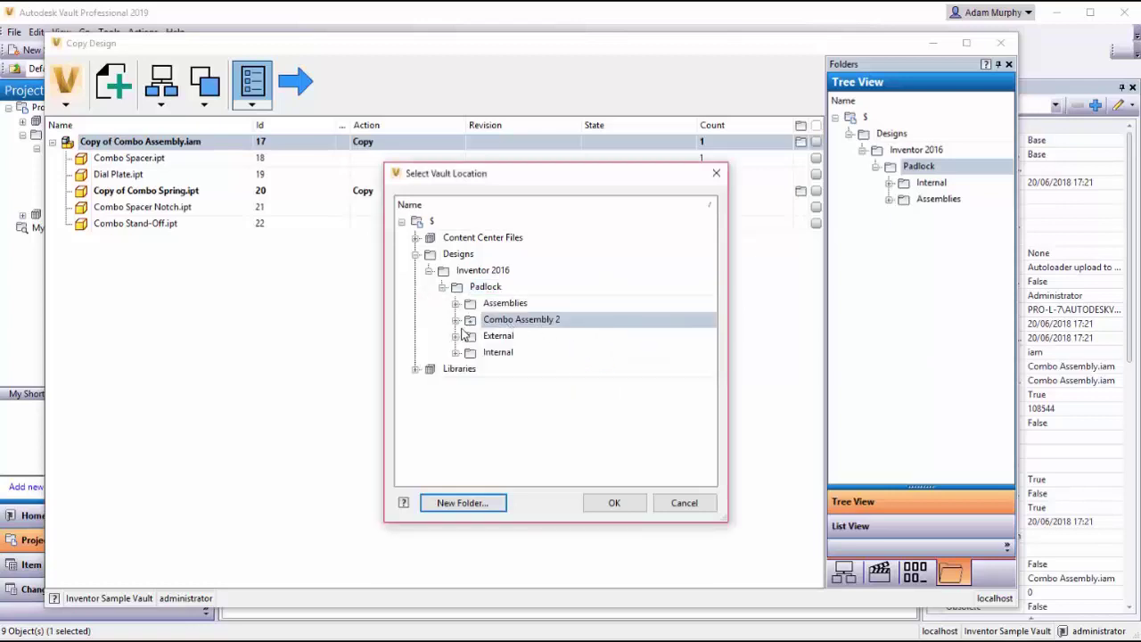
click(540, 326)
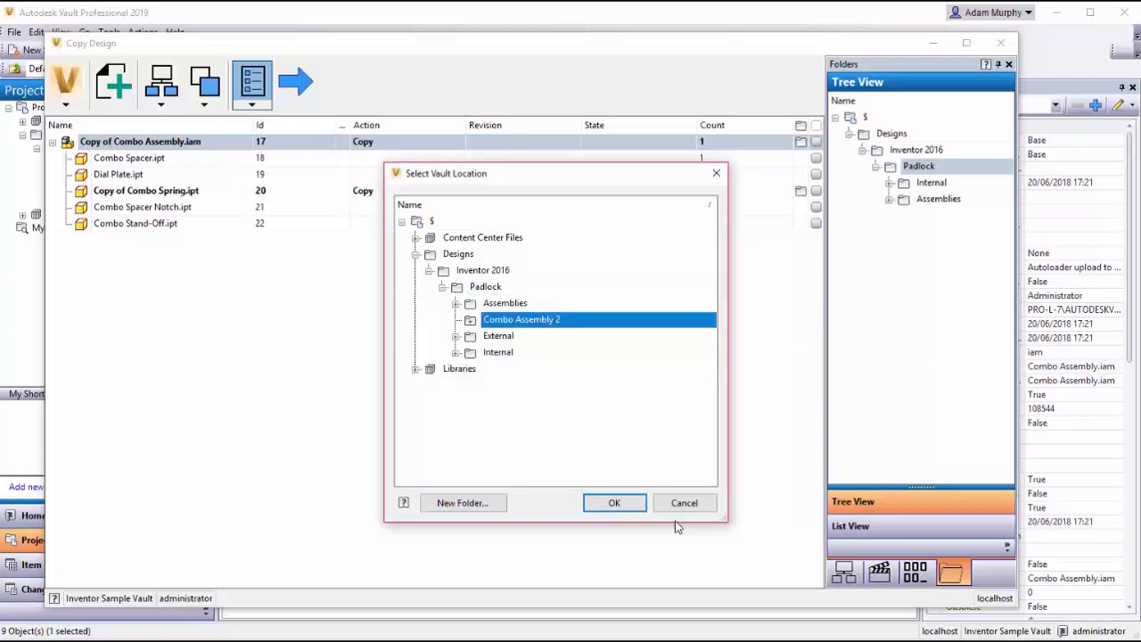
click(615, 503)
click(954, 215)
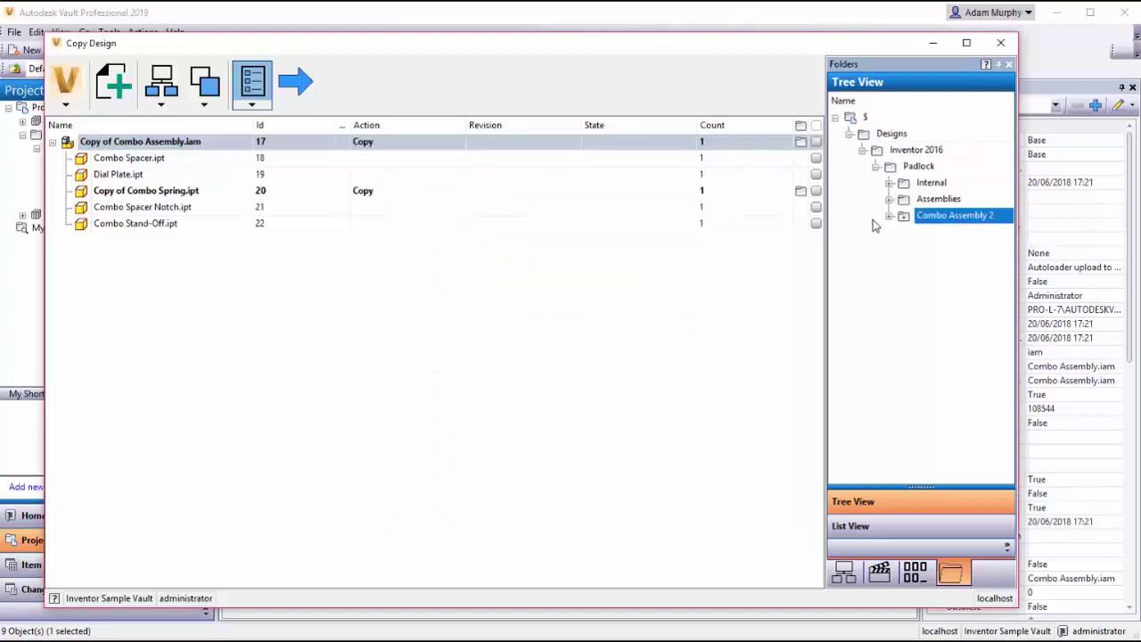
Clear the 'Copy of' prefix from both the assembly and spring names in Numbering.
click(916, 573)
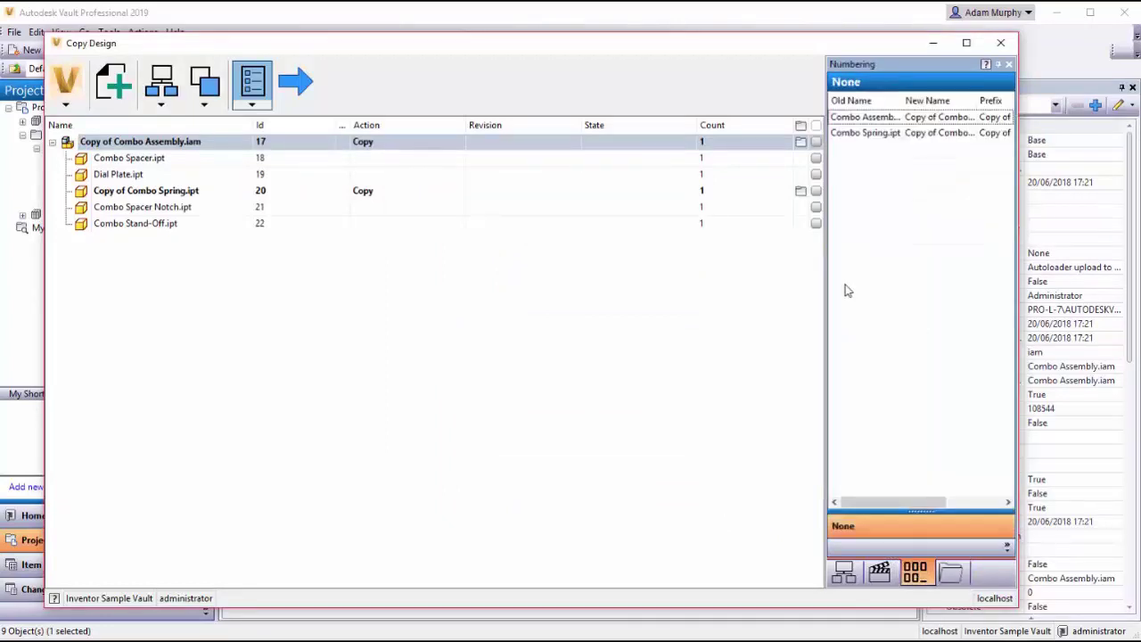
click(902, 121)
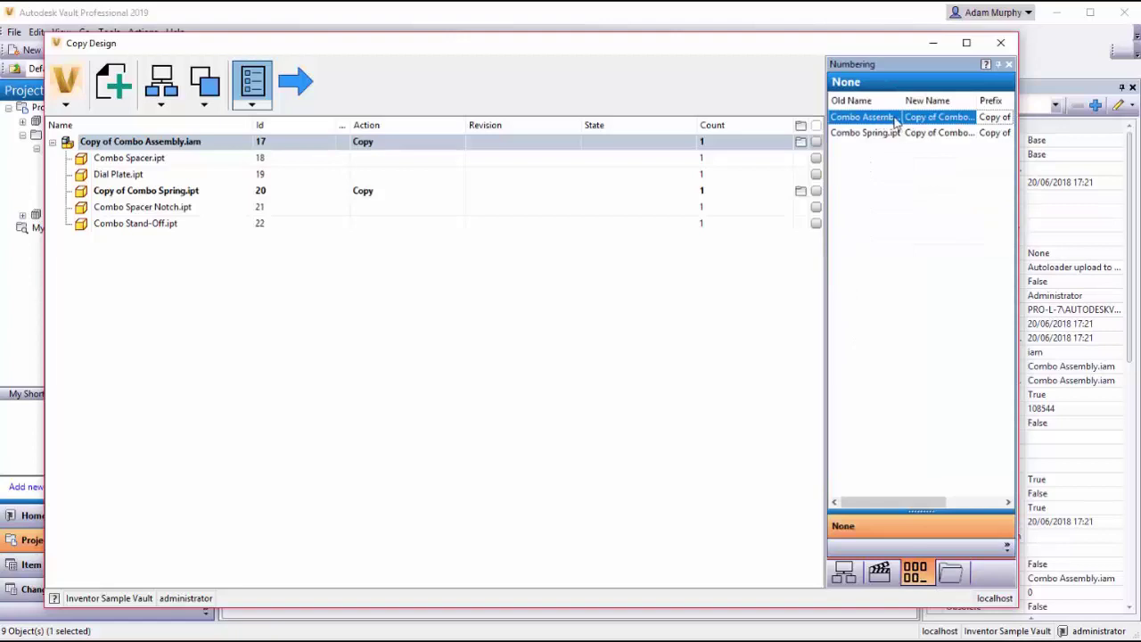
click(902, 132)
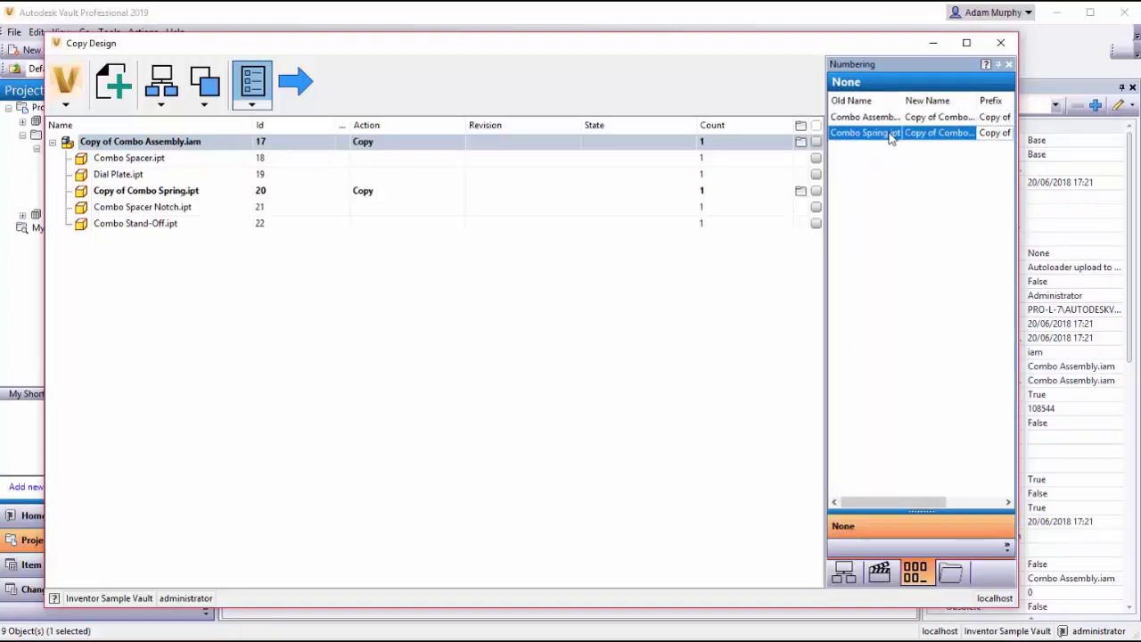
drag(914, 499, 963, 499)
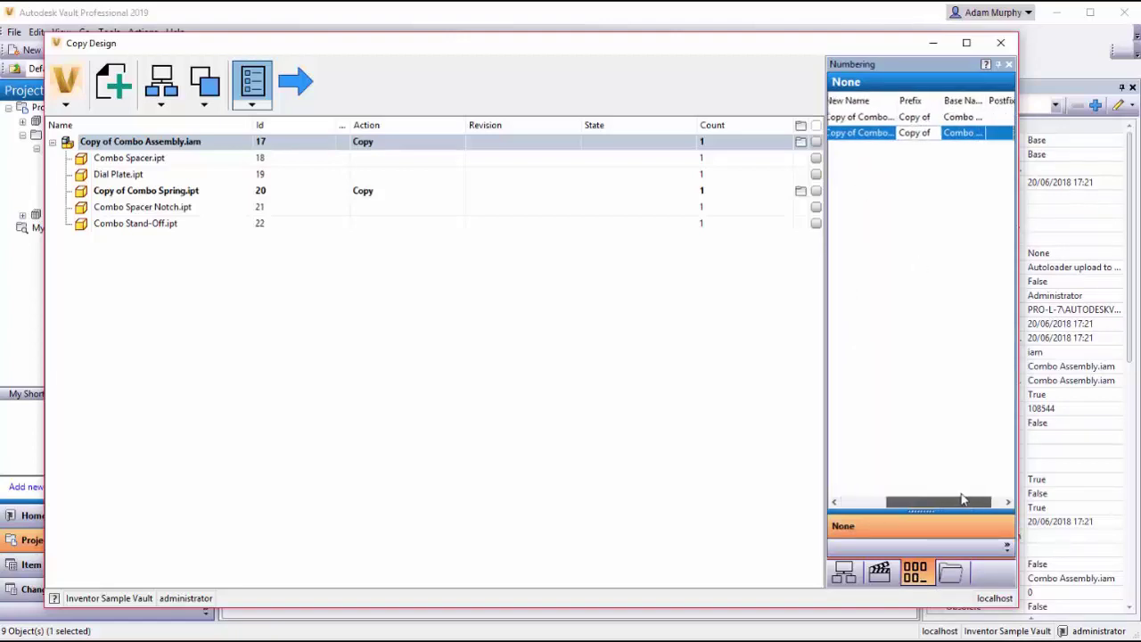
click(914, 117)
click(914, 117)
key(Delete)
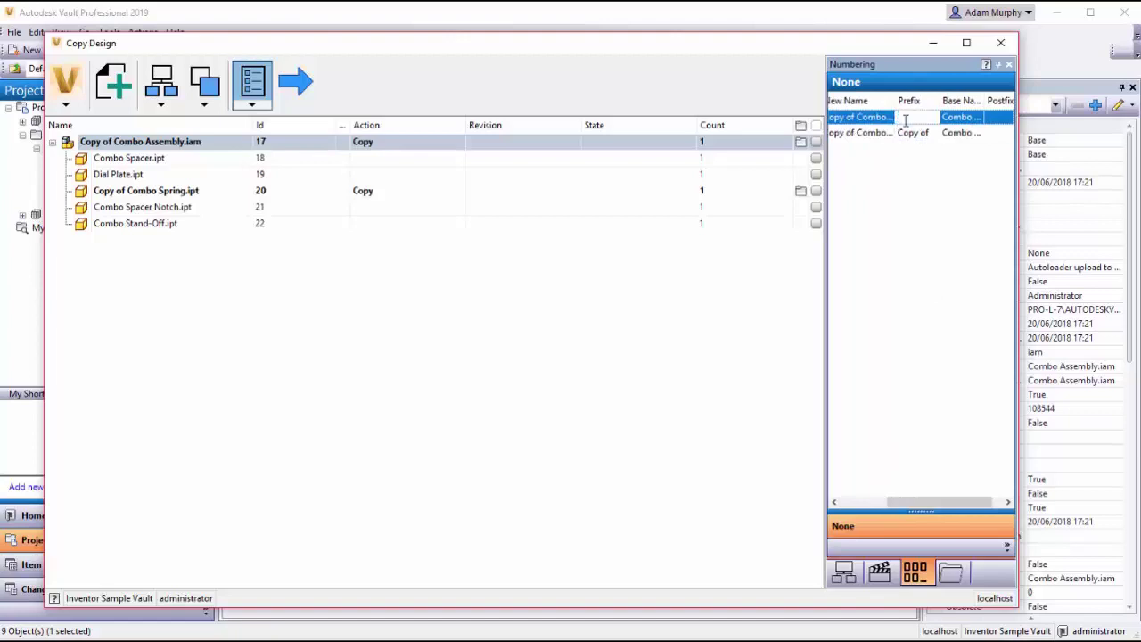
click(901, 132)
click(896, 133)
key(Delete)
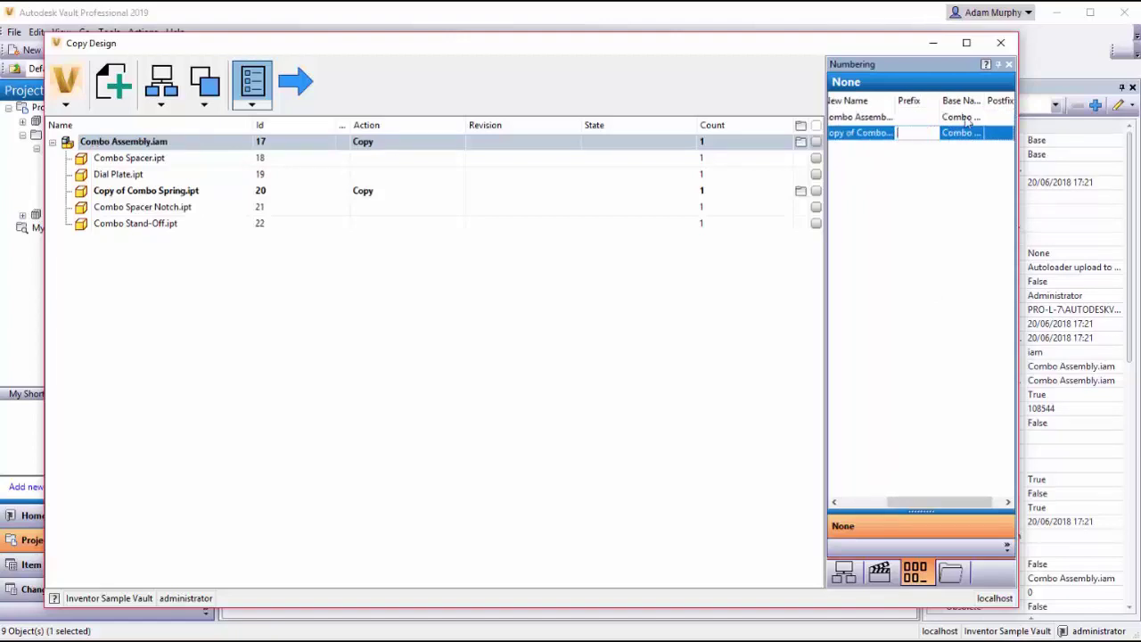
Append ' 2' to the base names, giving Combo Assembly 2 and Combo Spring 2.
click(968, 117)
key(End)
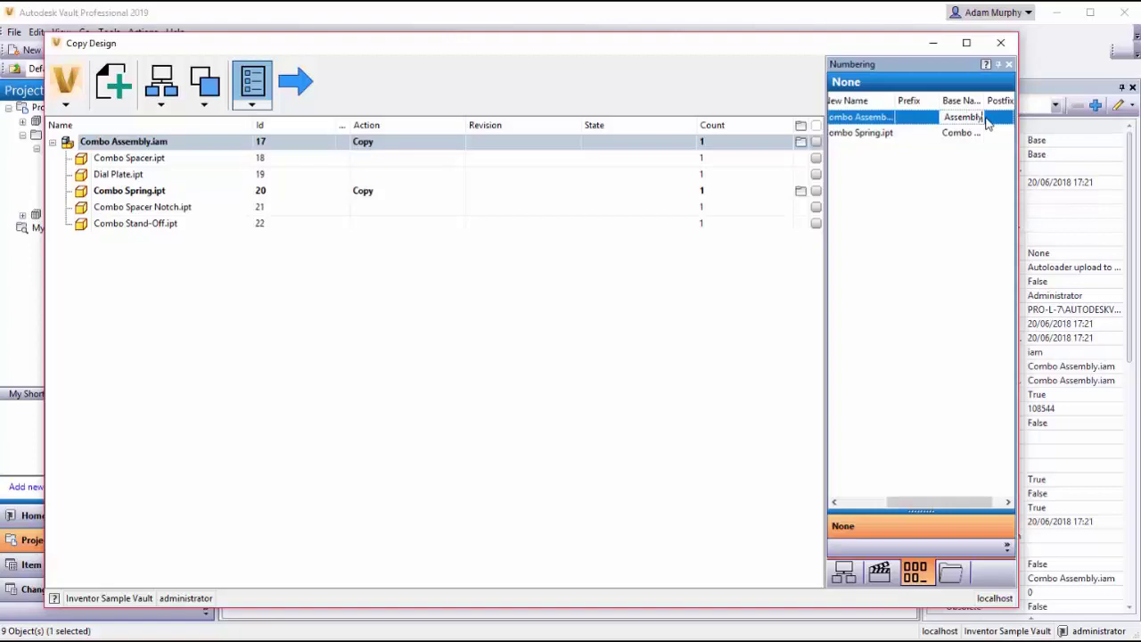
text(2)
click(969, 133)
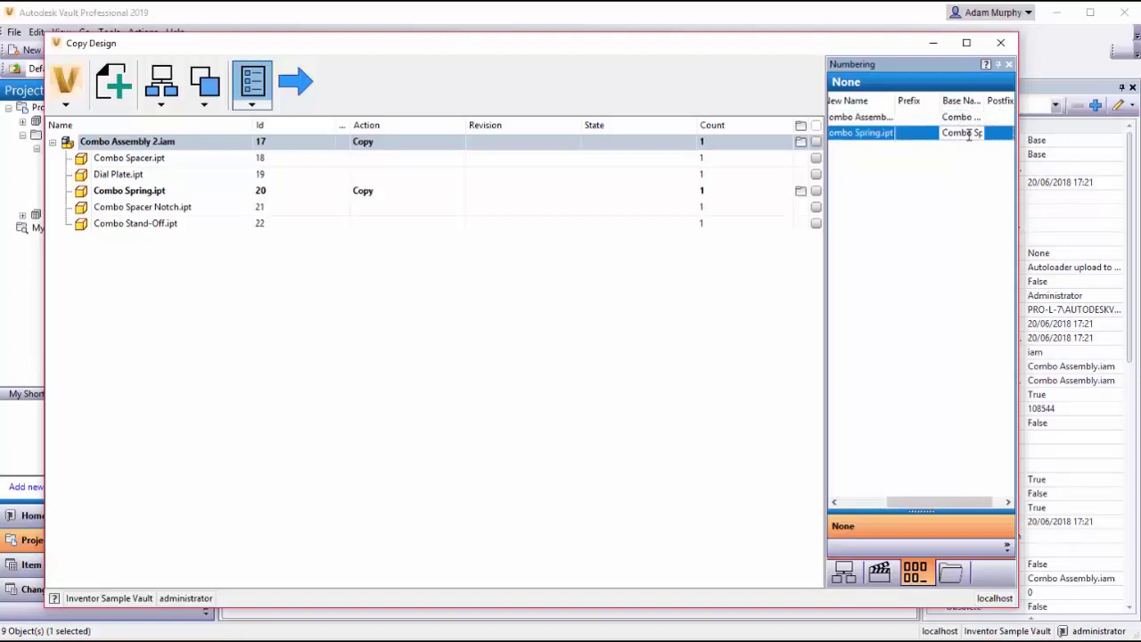
key(End)
text(2)
key(Return)
Review the reused parts Combo Spacer, Dial Plate, Combo Spacer Notch and Combo Stand-Off.
click(132, 160)
click(134, 177)
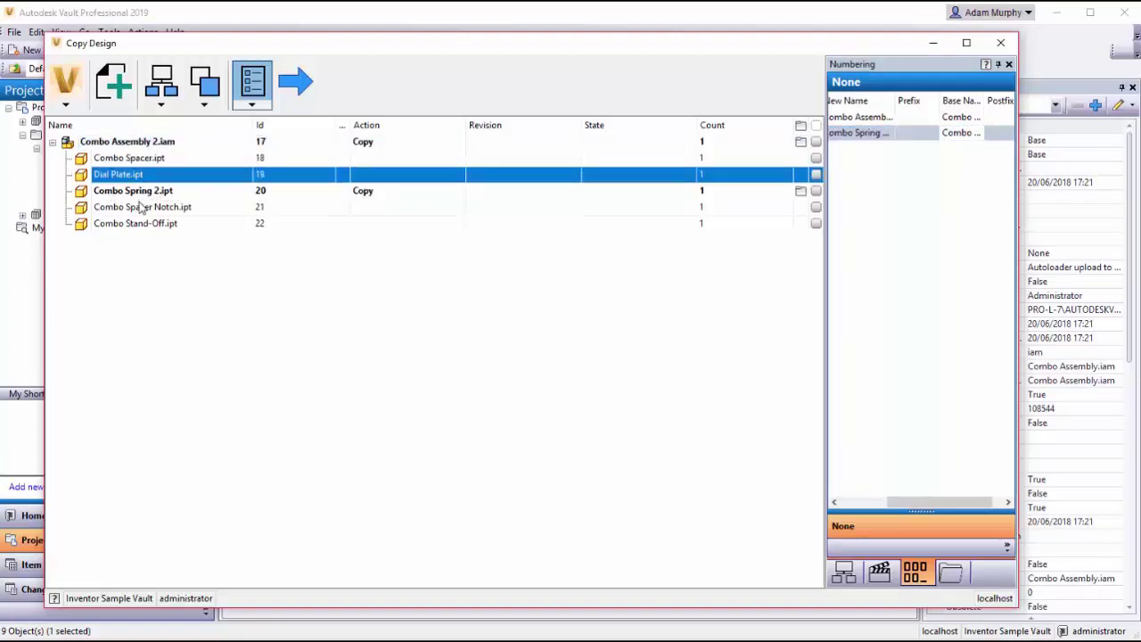
click(140, 207)
click(158, 225)
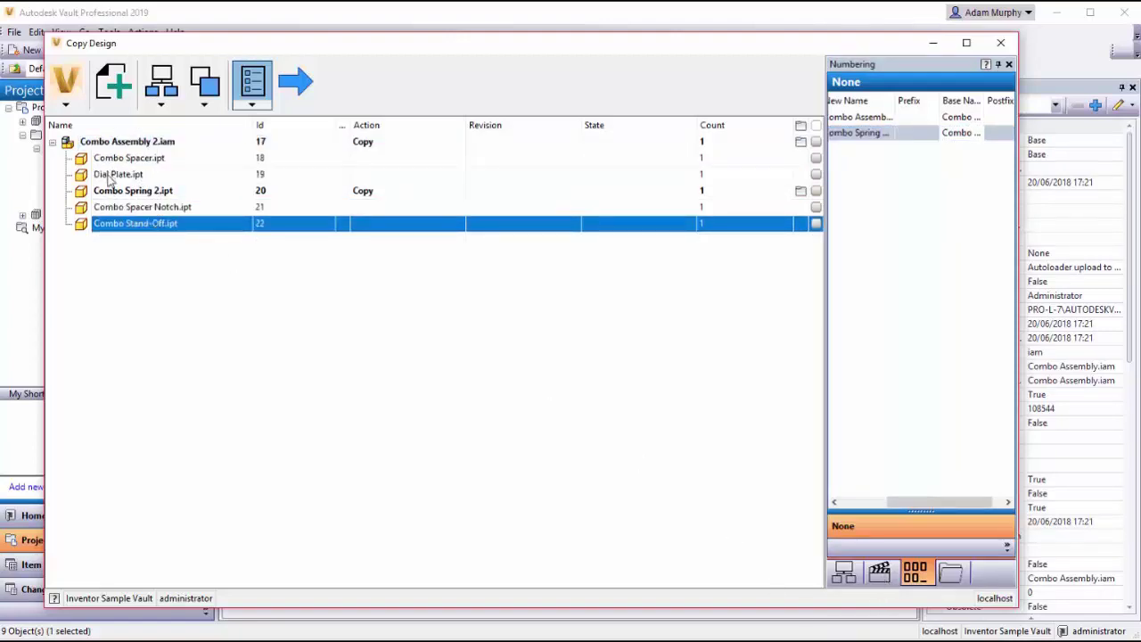
In Actions, list the files to be copied (assembly and spring) and the reused parts.
click(880, 573)
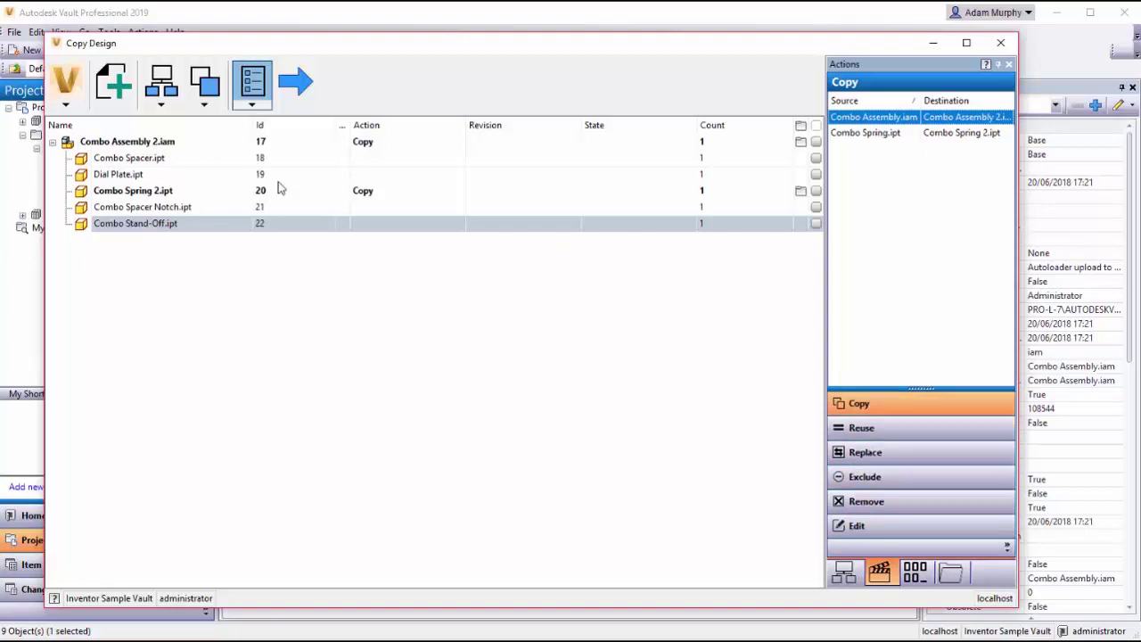
click(885, 407)
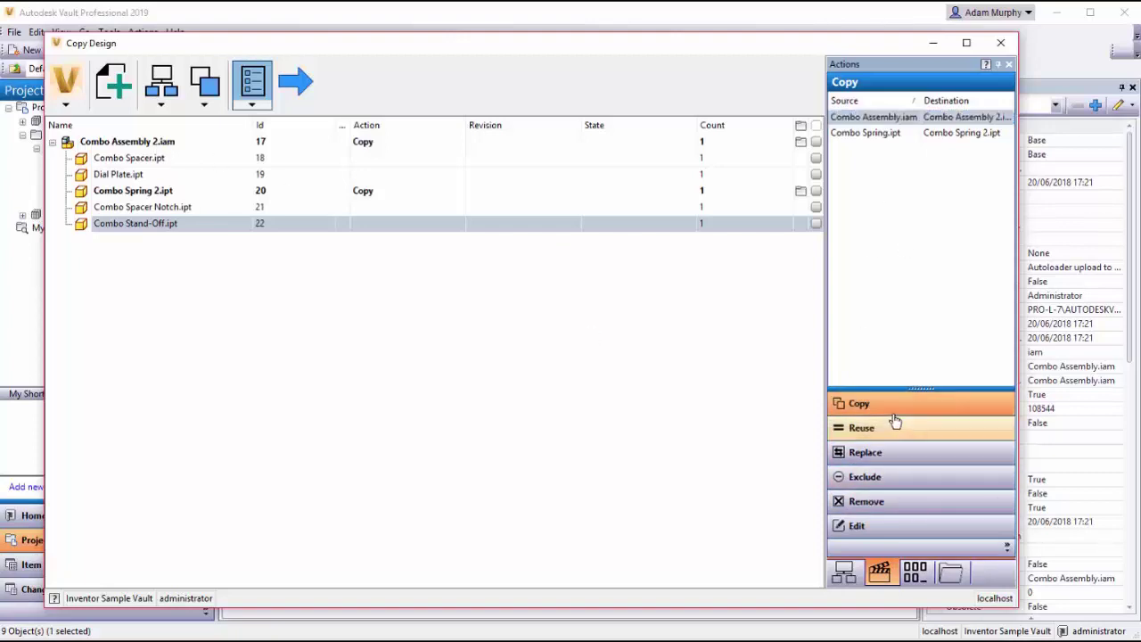
click(879, 120)
click(891, 133)
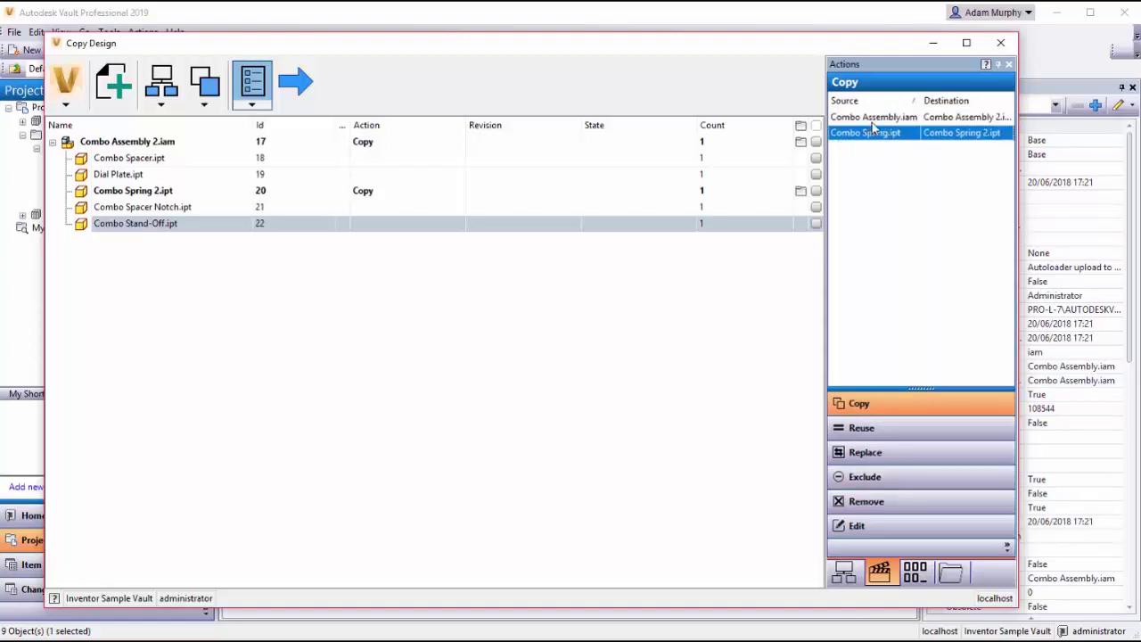
click(862, 432)
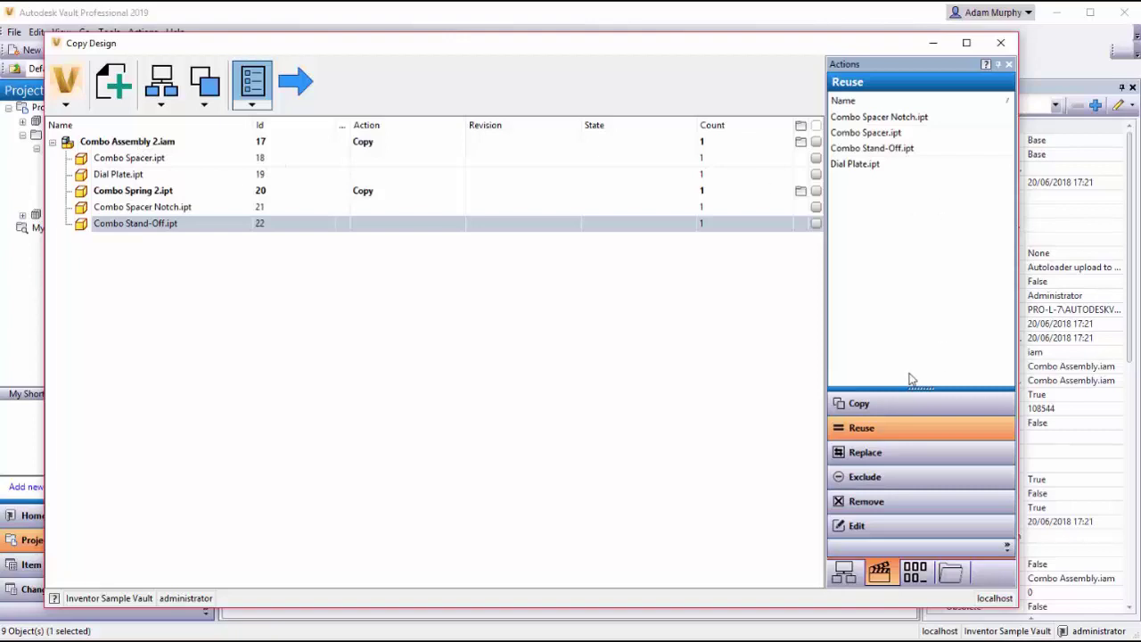
List the replaced and excluded files, then show where Dial Plate.ipt is used.
click(893, 455)
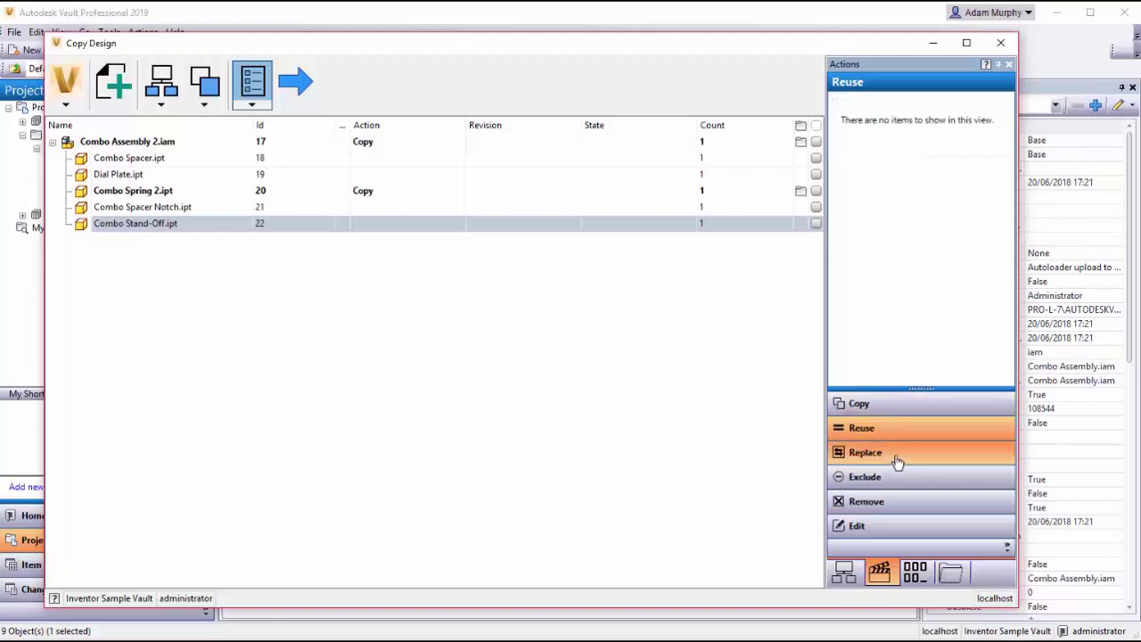
click(157, 224)
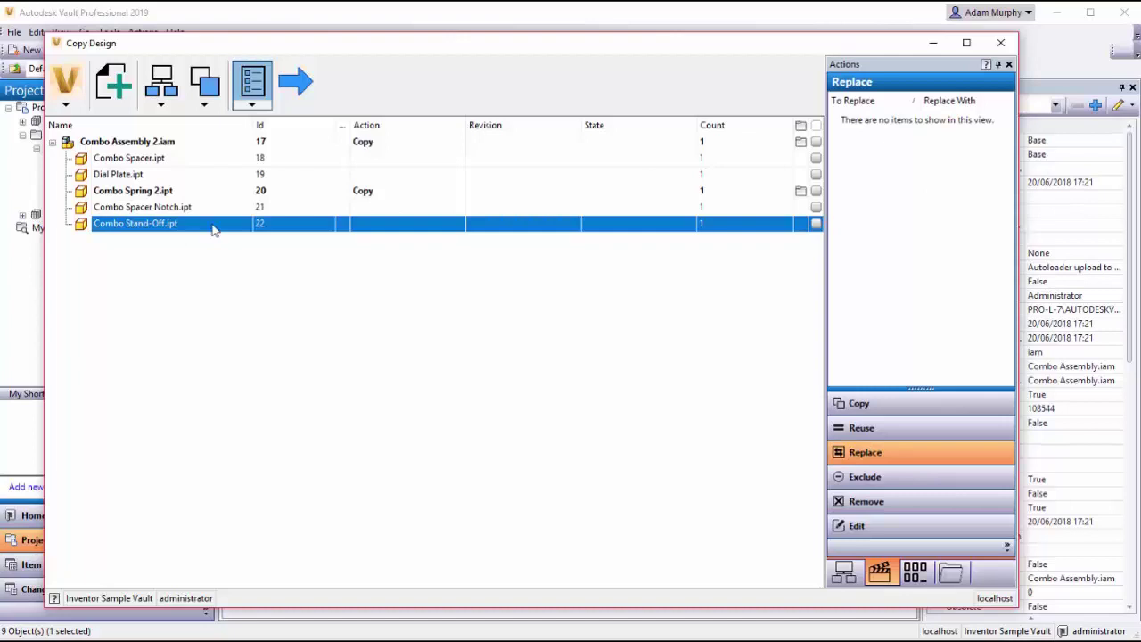
click(919, 476)
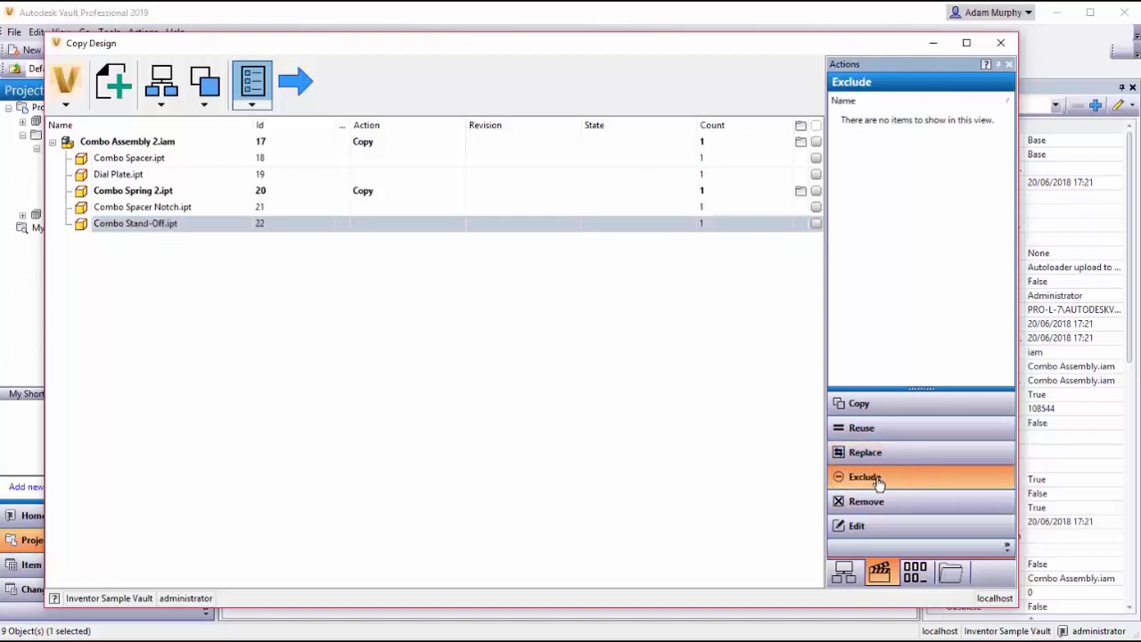
click(131, 172)
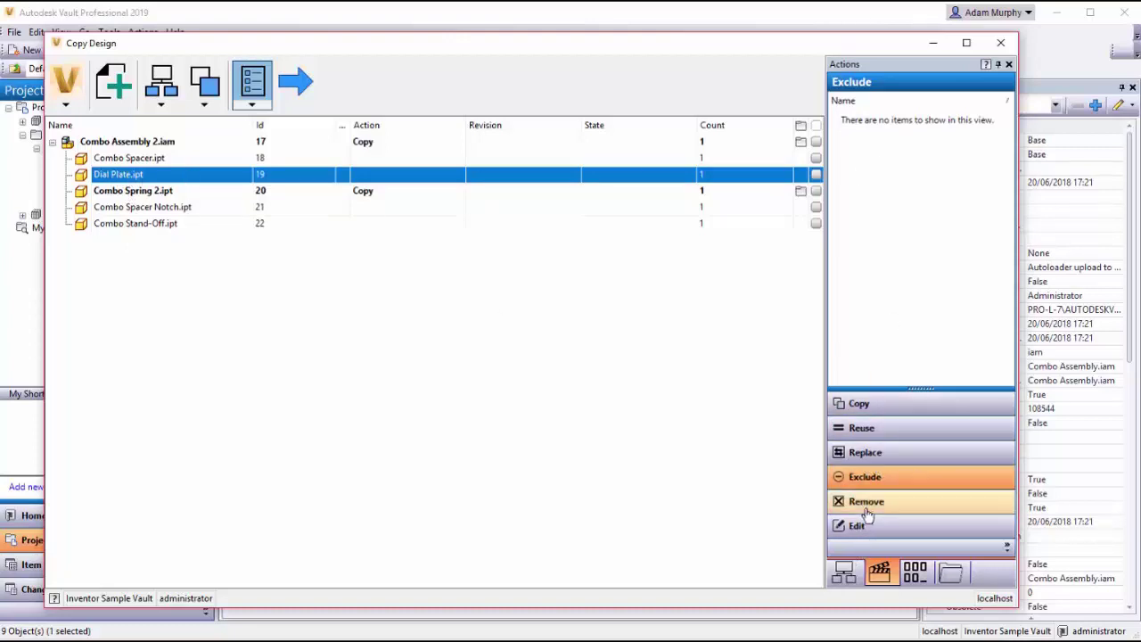
Run the copy to create Combo Assembly 2.iam and Combo Spring 2.ipt, then close Copy Design.
click(295, 82)
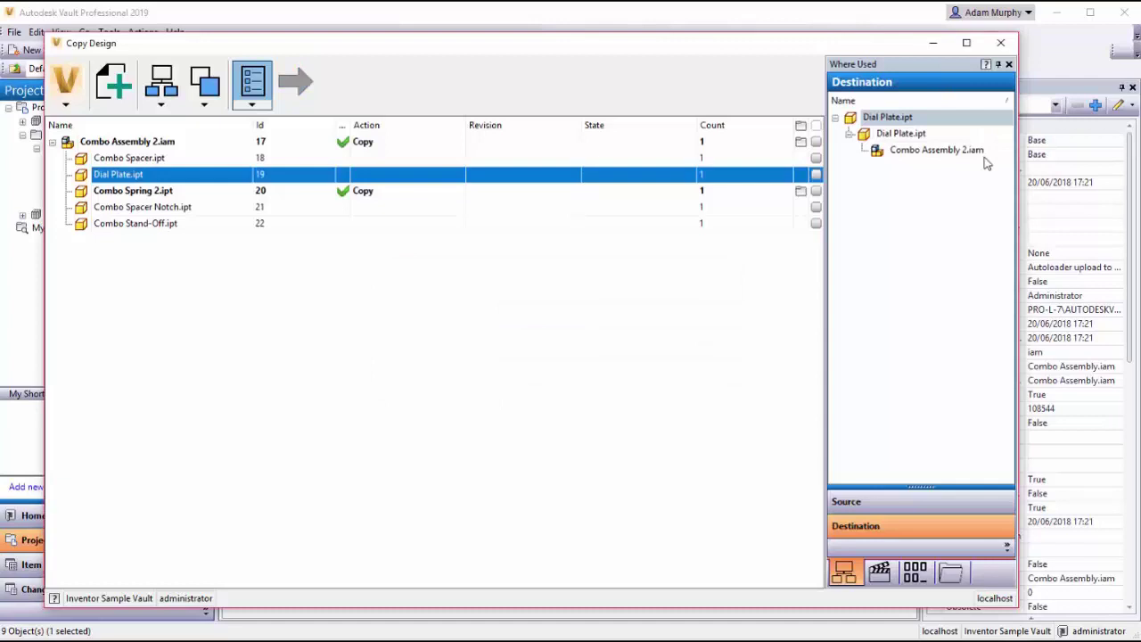
click(1001, 42)
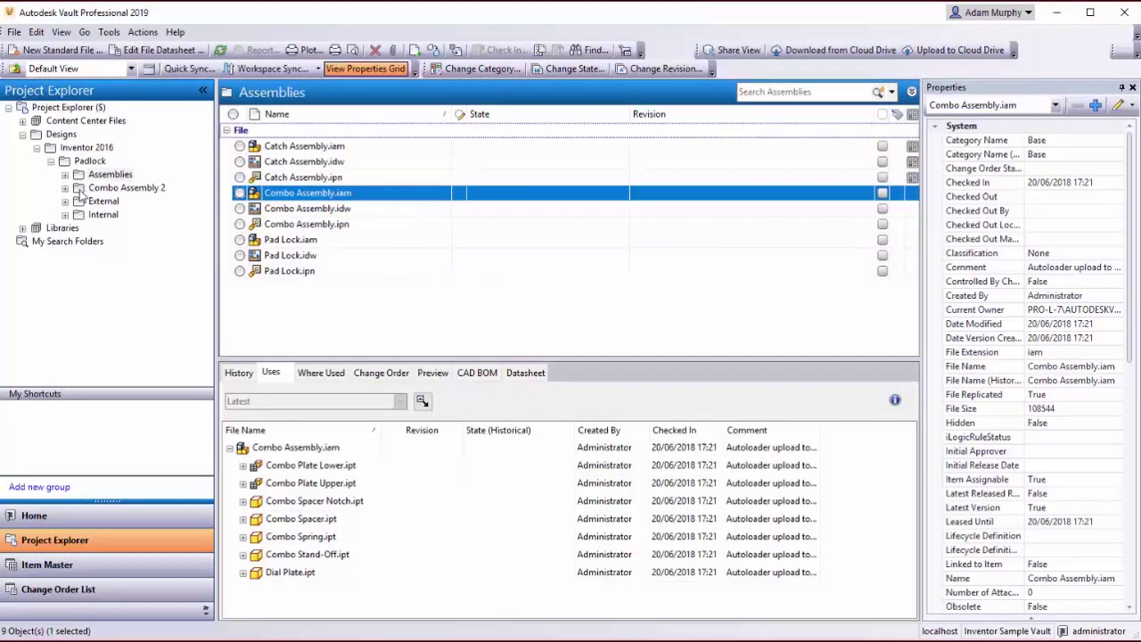
Open Combo Assembly 2 and expand Combo Assembly 2.iam, checking Combo Spacer.ipt and Combo Spring 2.ipt.
click(106, 189)
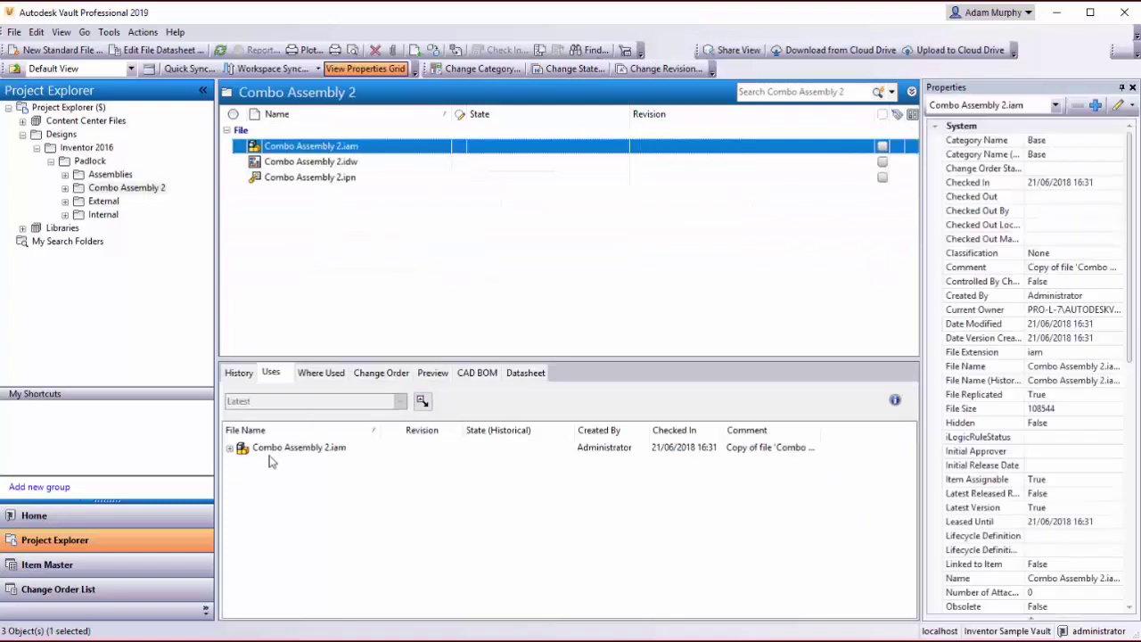
click(271, 452)
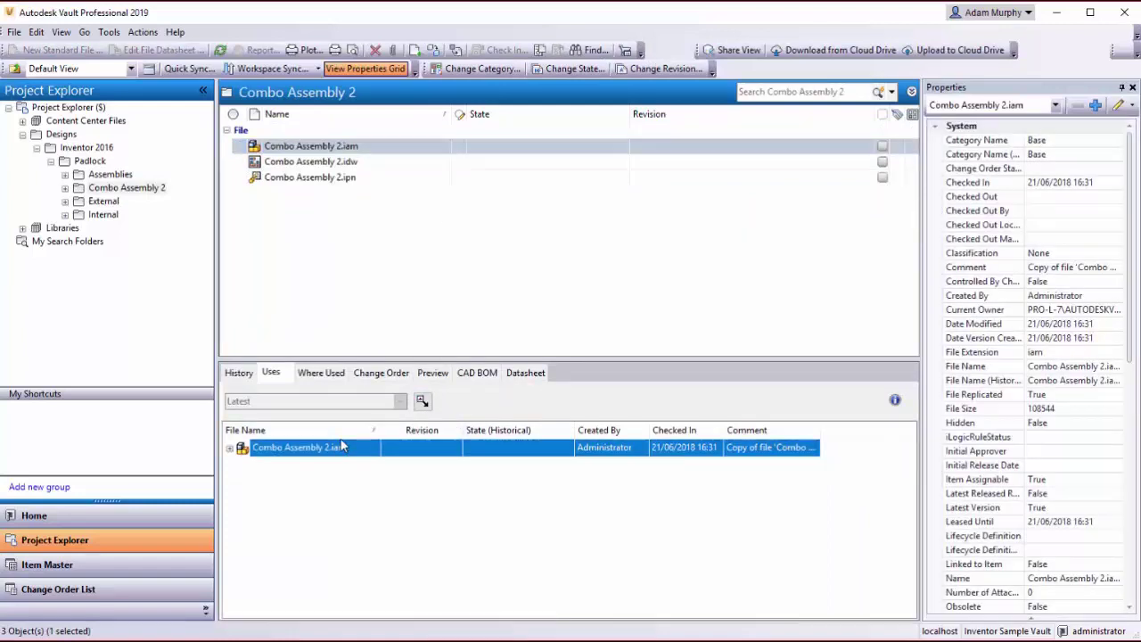
click(230, 448)
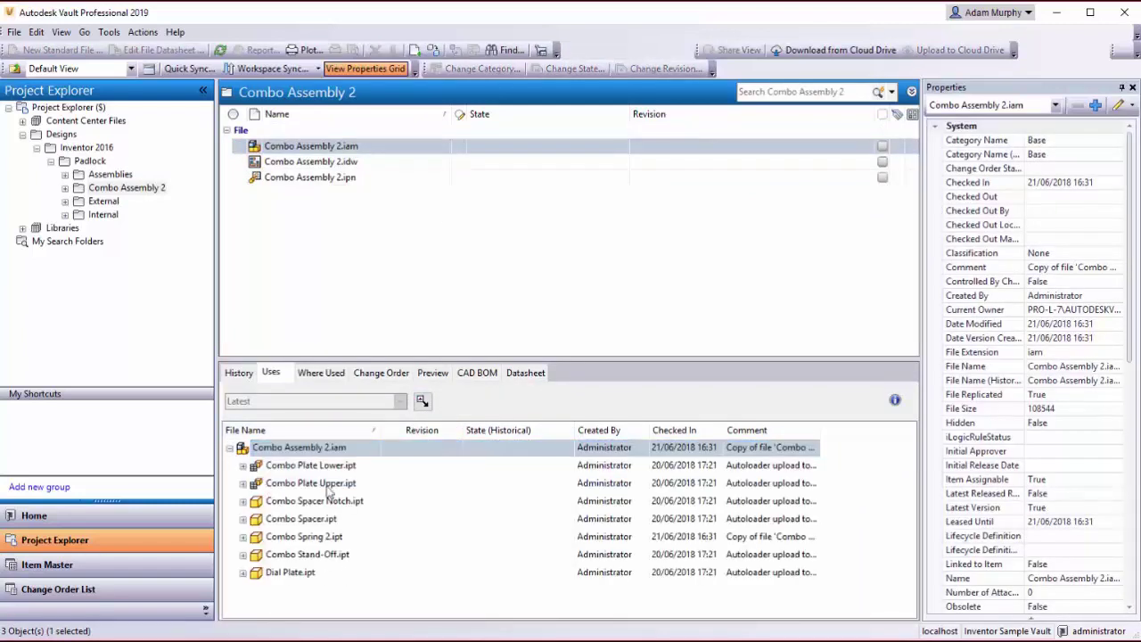
click(377, 517)
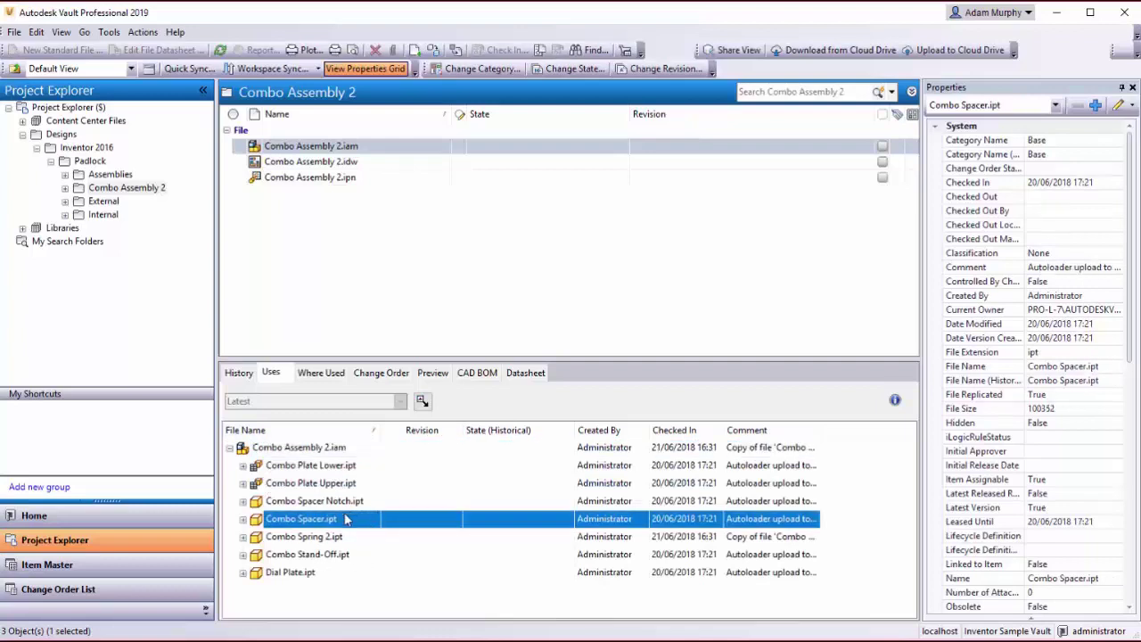
click(317, 538)
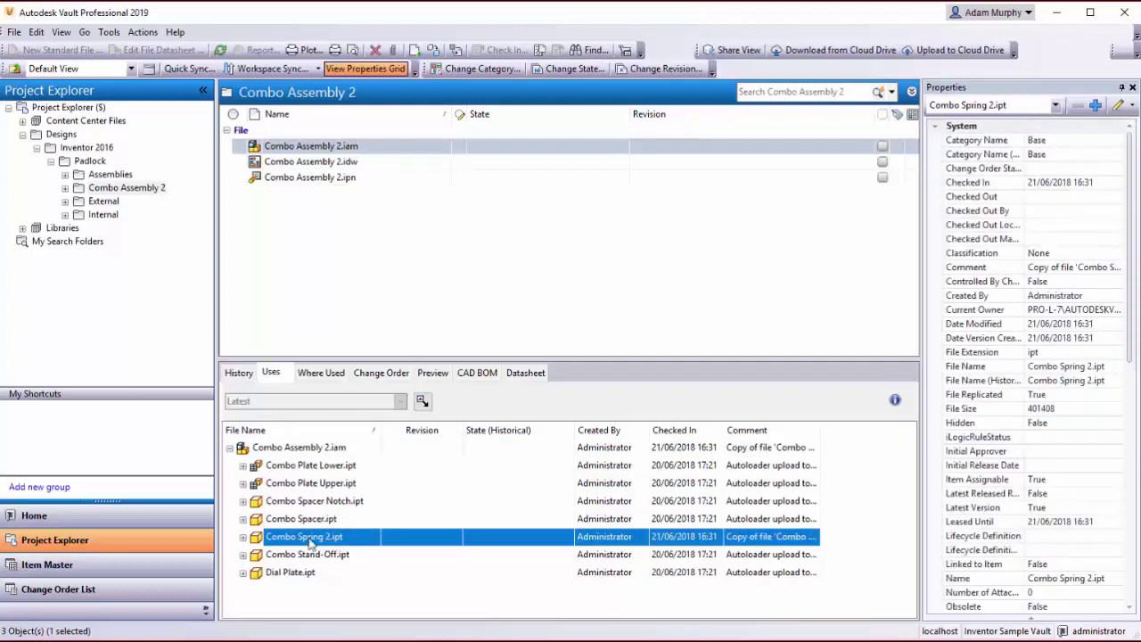